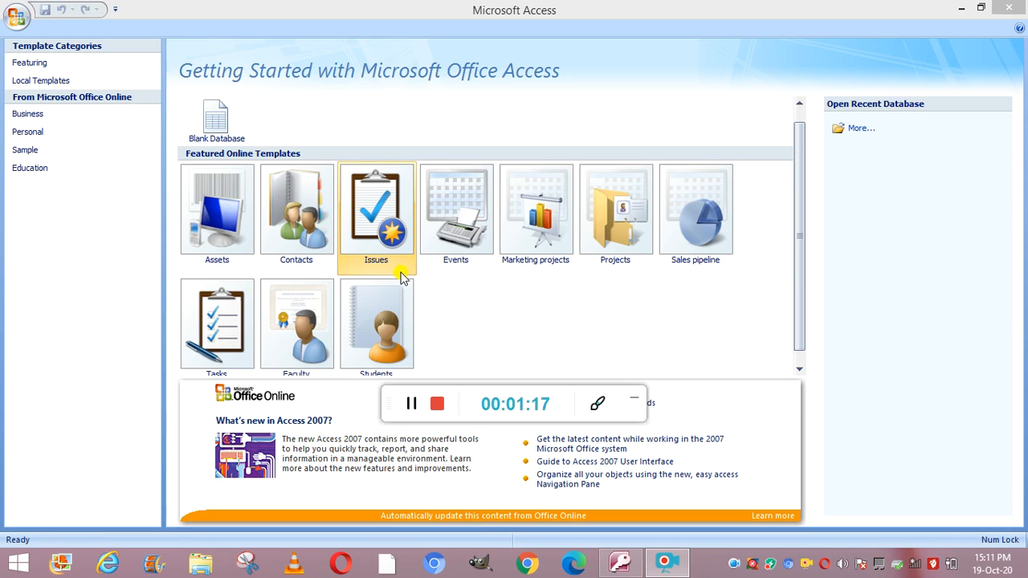
Start a new blank database and set its file name to class7
left_click(217, 129)
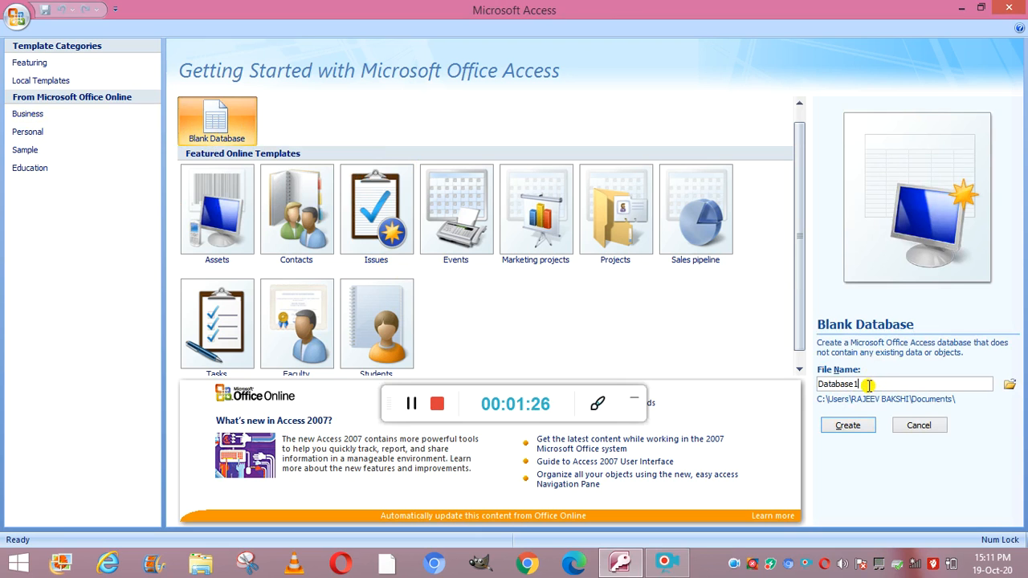
key("BackSpace")
key("BackSpace")
key("BackSpace")
key("BackSpace")
key("BackSpace")
key("BackSpace")
type("das")
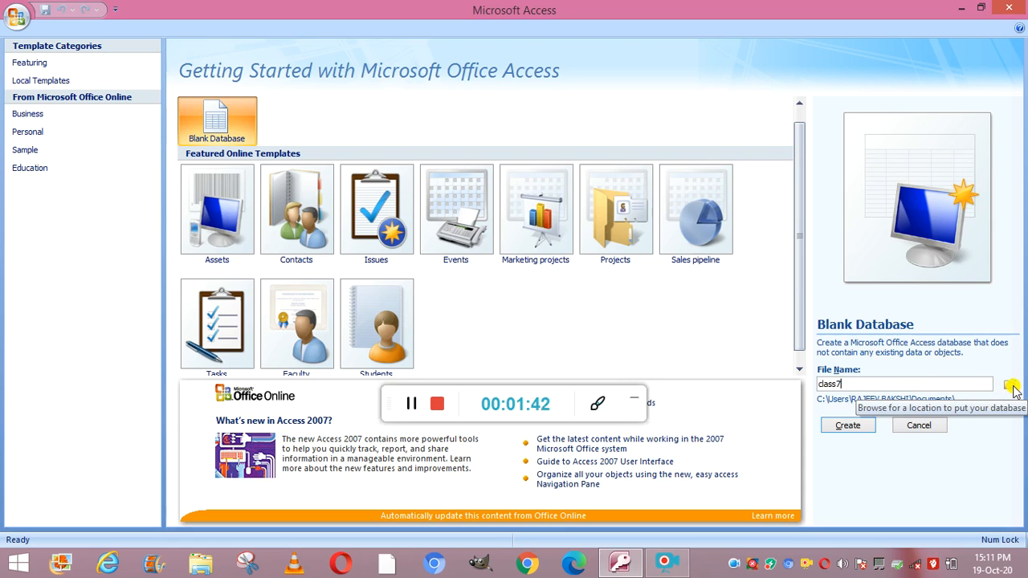
Set the storage location to the chapter-6 folder inside class 7 on drive F: and create the class7 database
left_click(1011, 387)
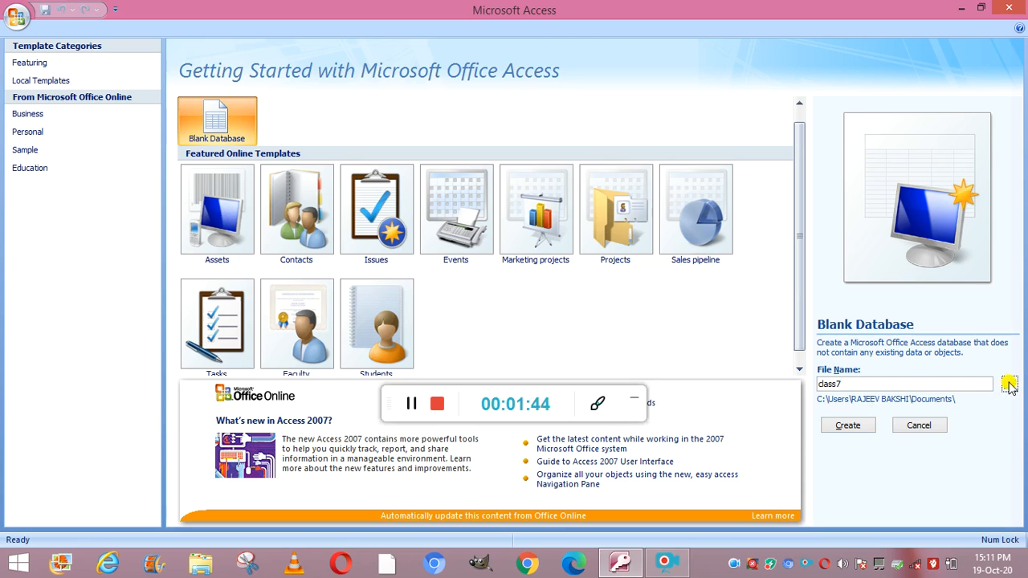
left_click(1009, 386)
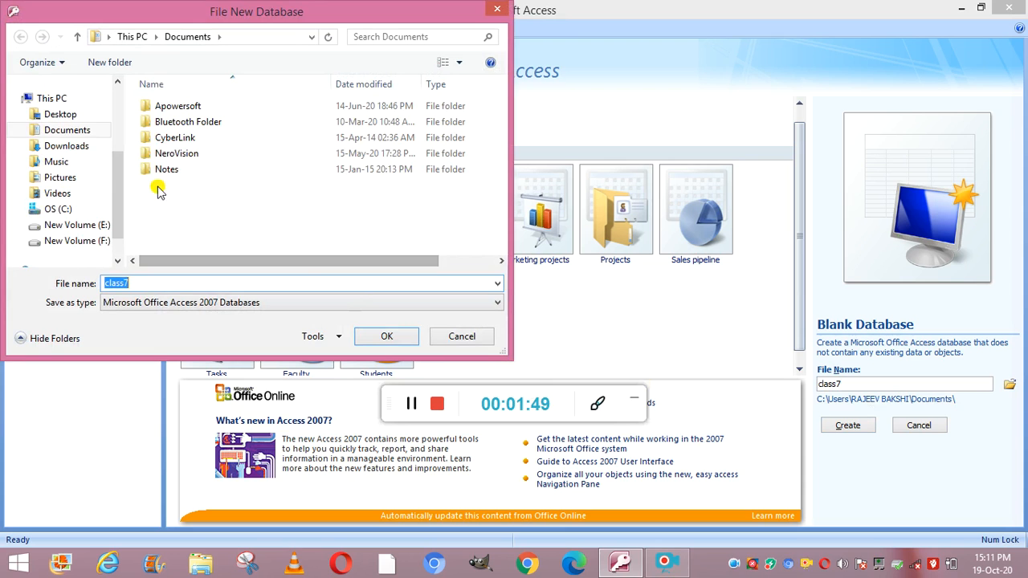
left_click(98, 242)
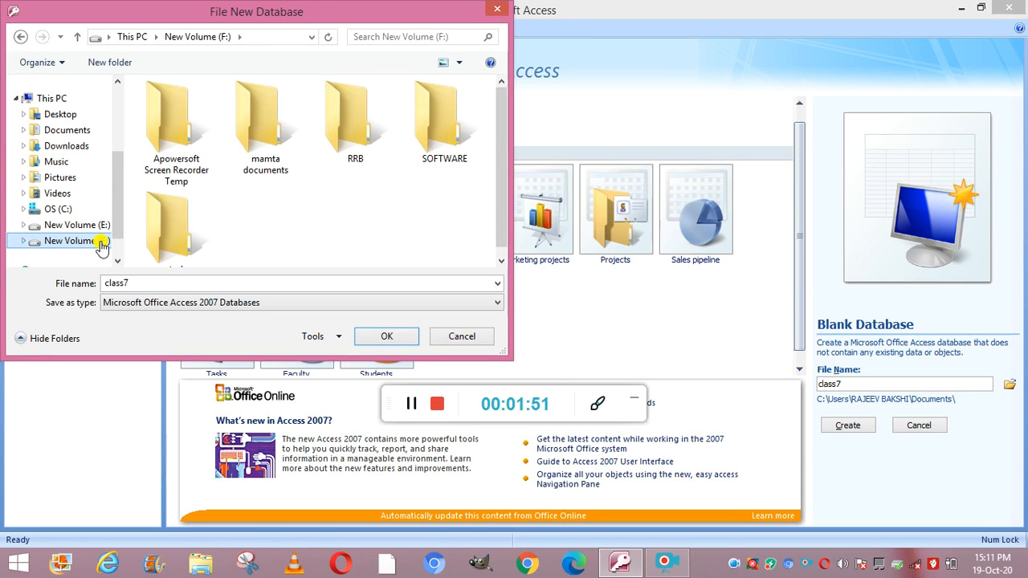
double_click(261, 134)
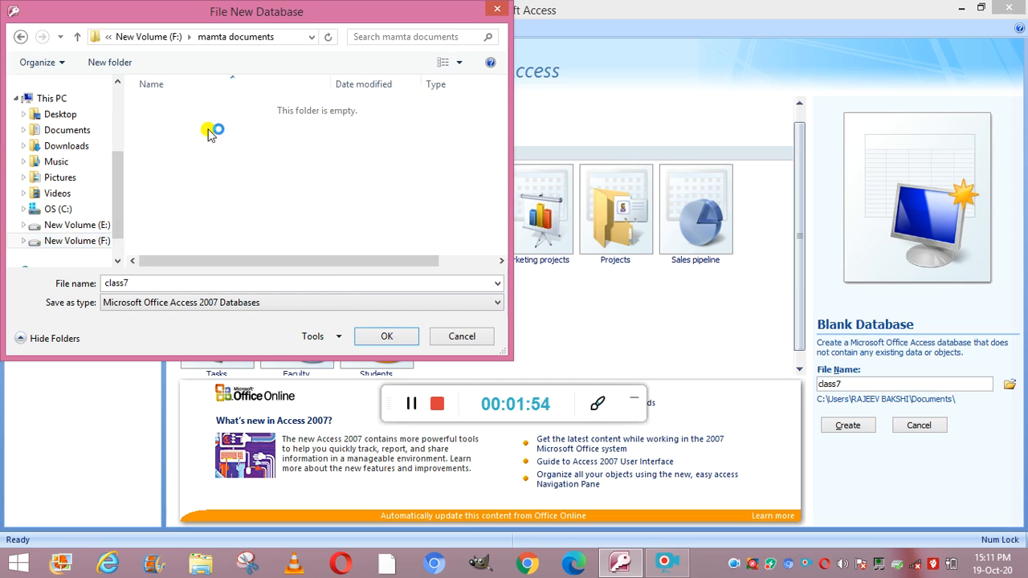
left_click(411, 404)
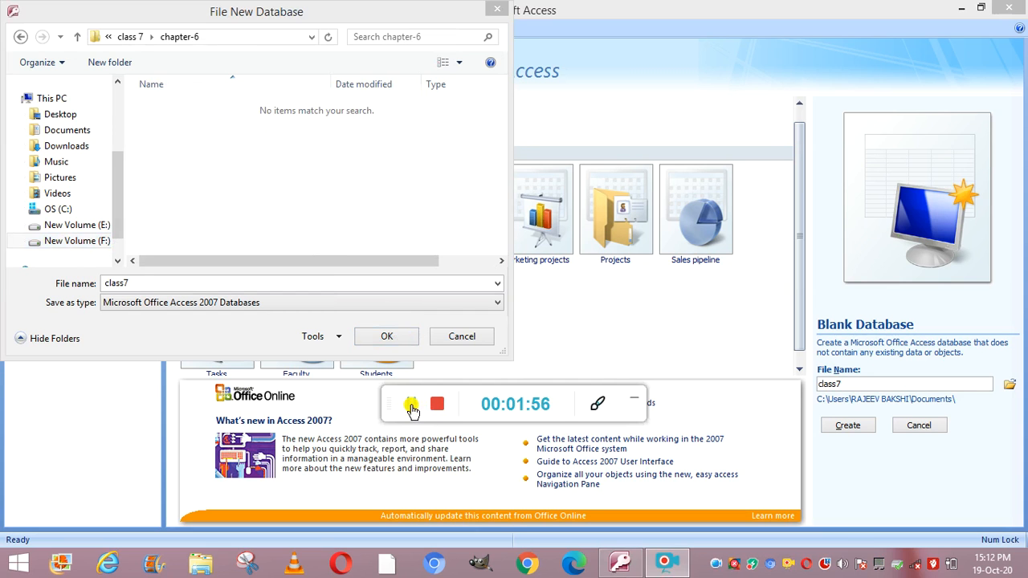
left_click(383, 338)
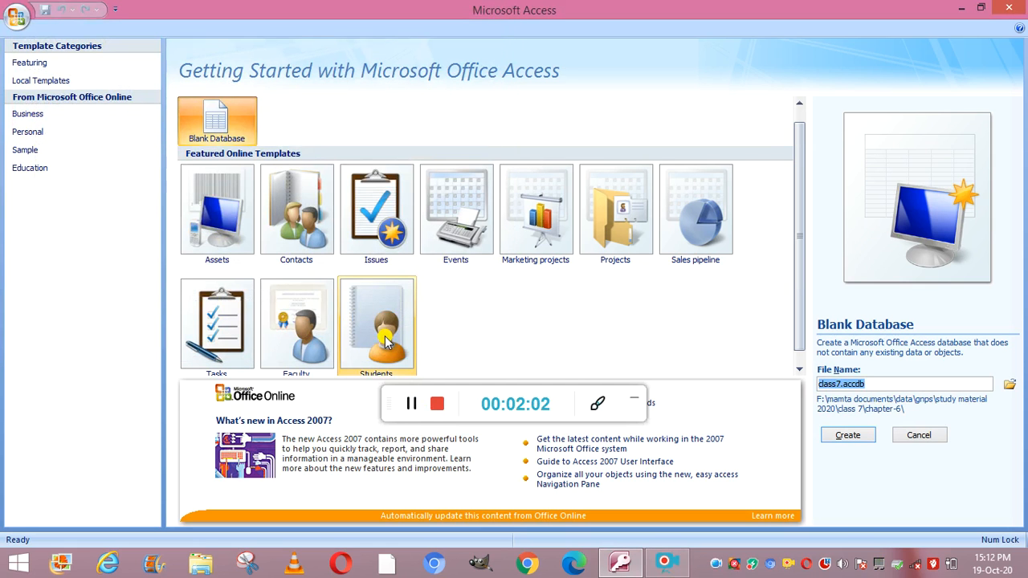
left_click(840, 435)
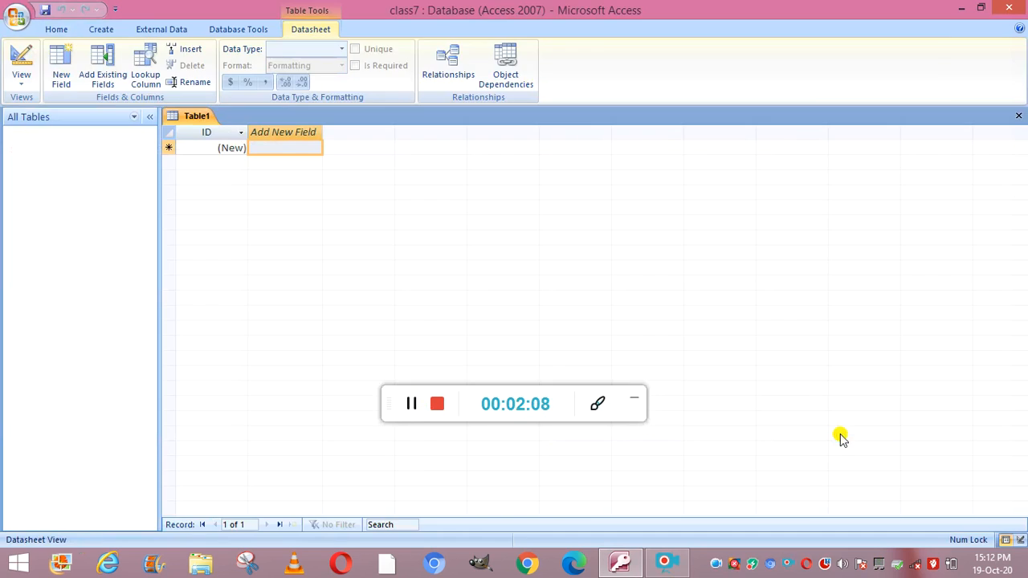
Examine the data types available for the new field in Table1
key("super+c")
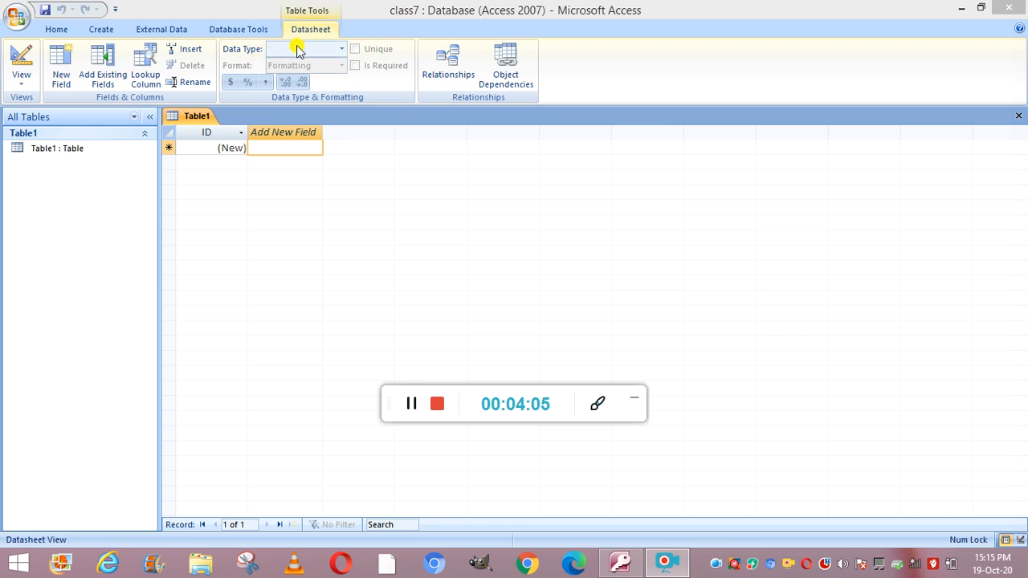
left_click(343, 51)
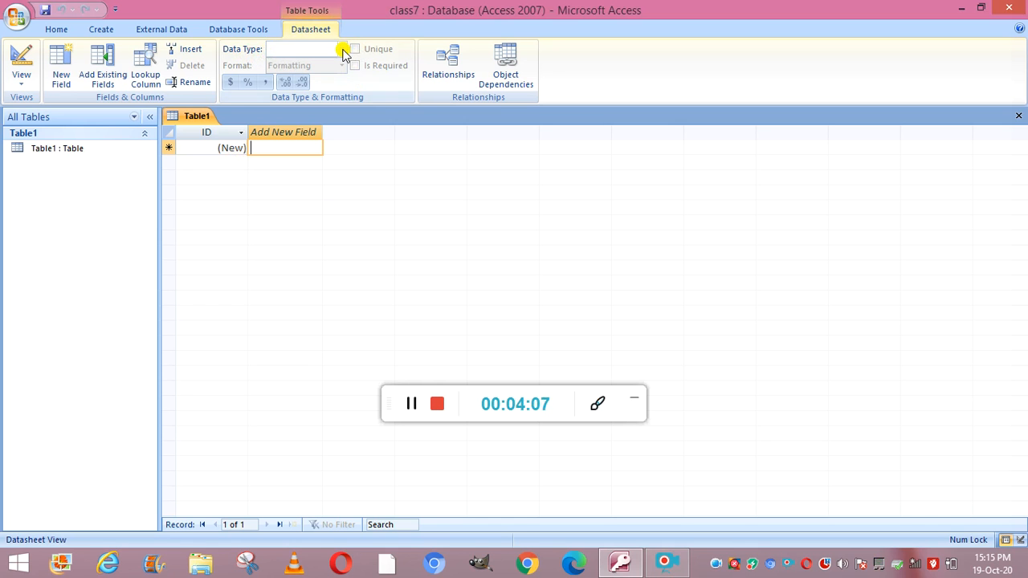
left_click(343, 51)
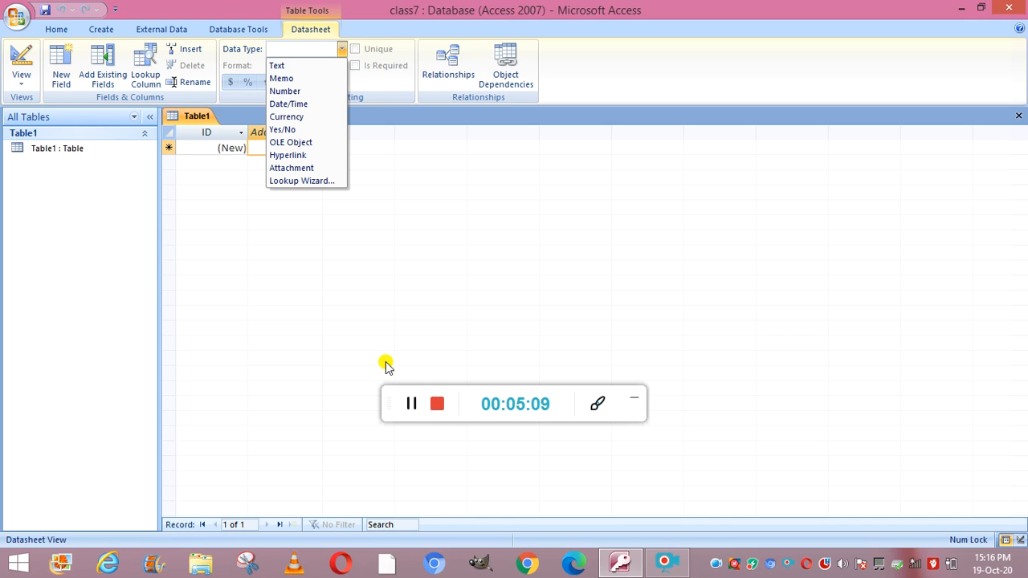
left_click(394, 335)
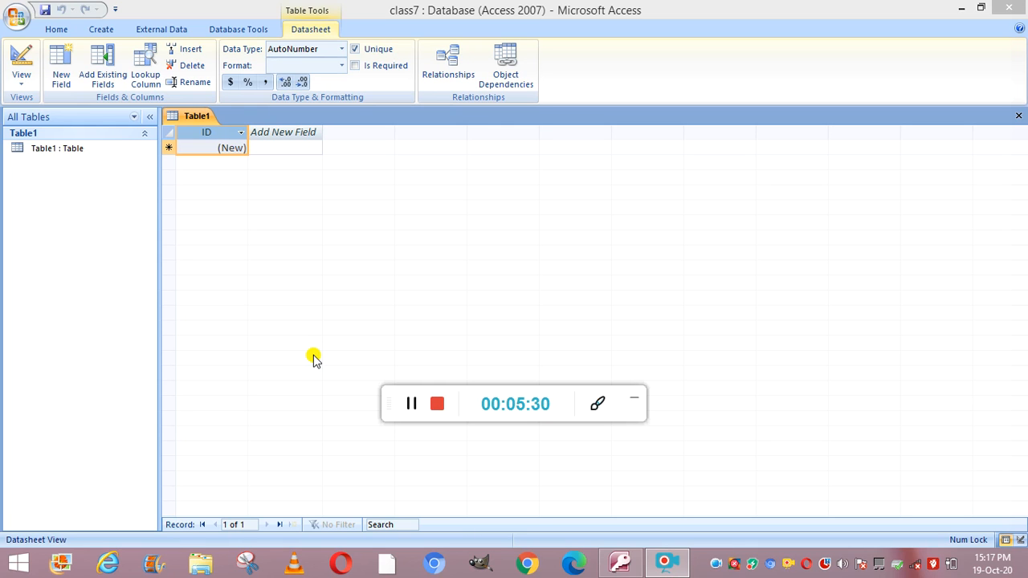
Rename the ID field of Table1 to "Roll no"
double_click(214, 133)
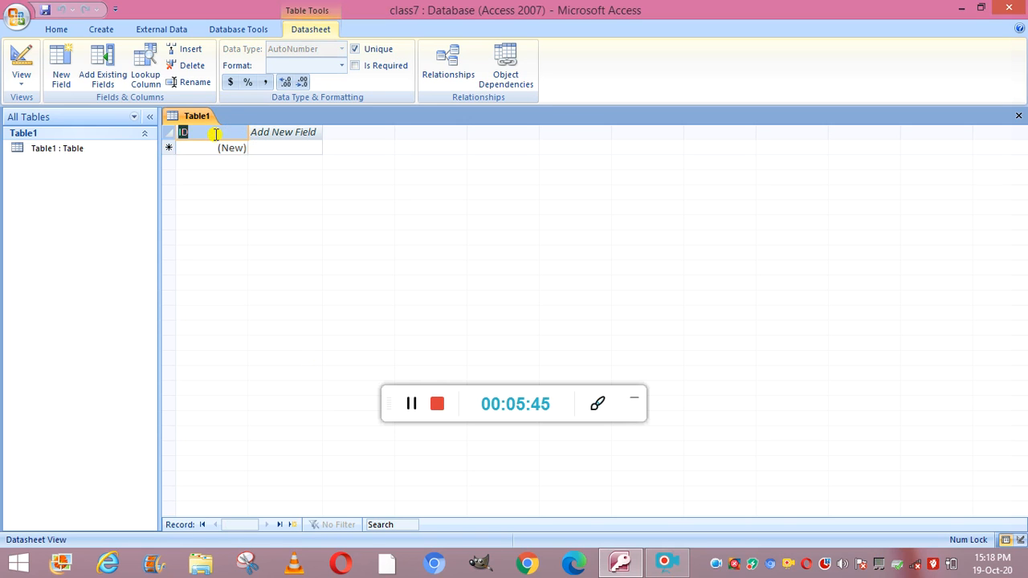
key("BackSpace")
type("Roll no")
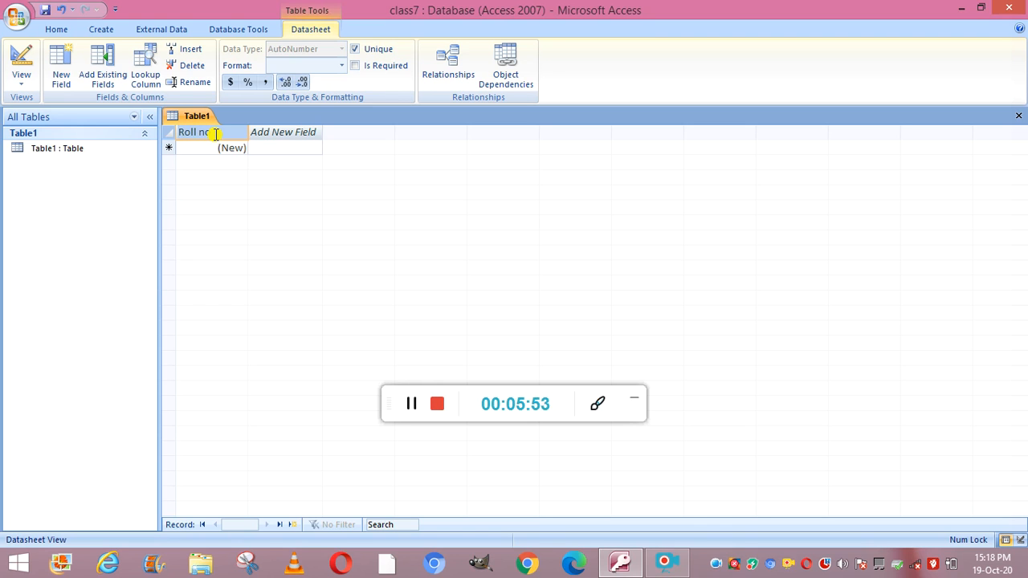
left_click(412, 408)
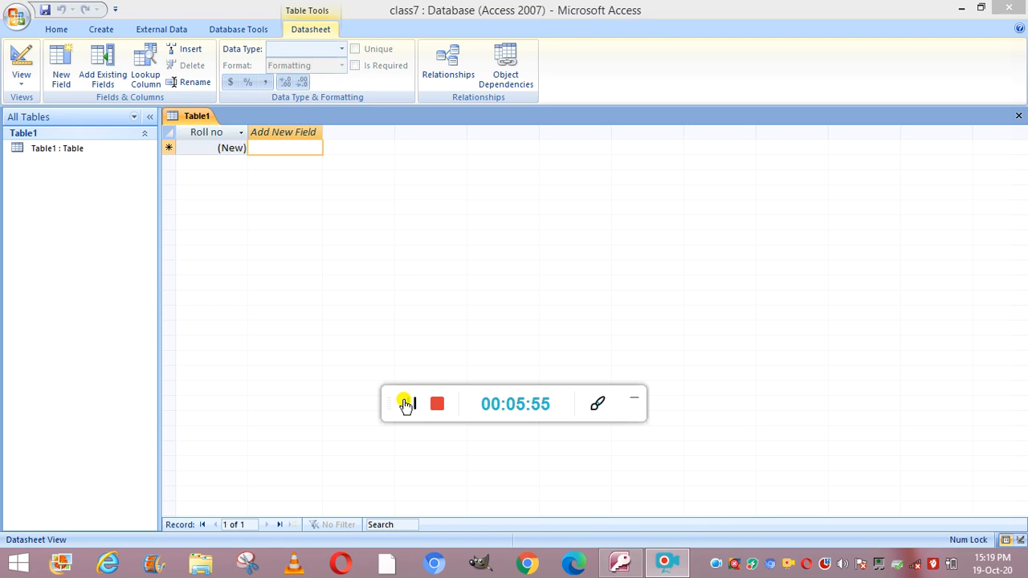
Add a new field named "Student name" after the Roll no field
left_click(277, 146)
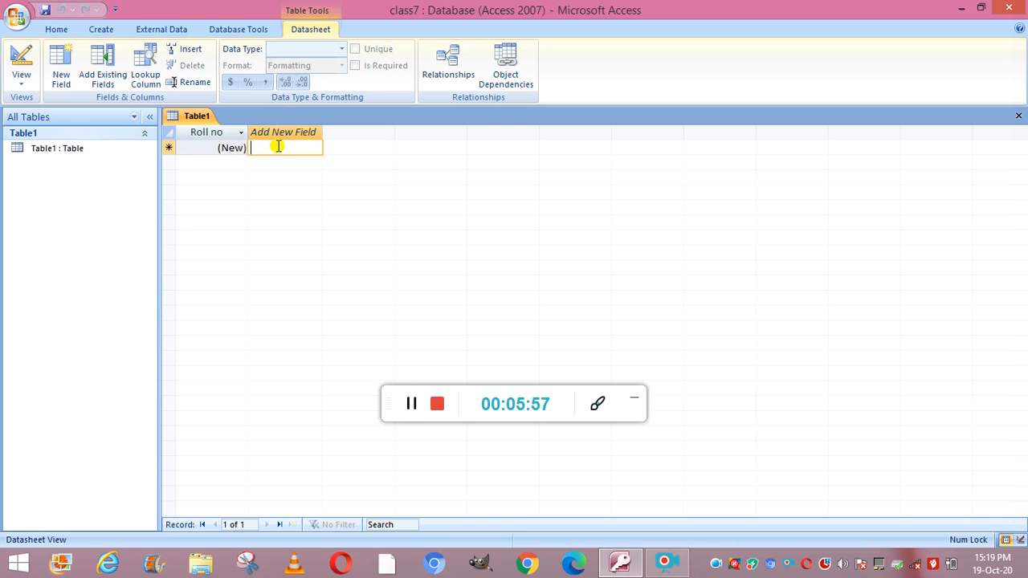
double_click(284, 133)
type("Student name")
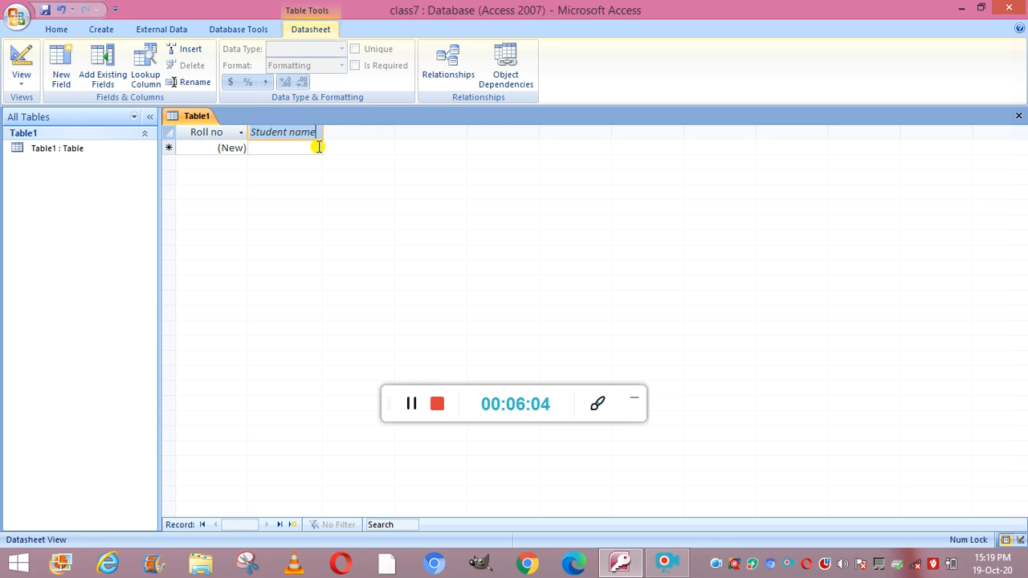
left_click(319, 147)
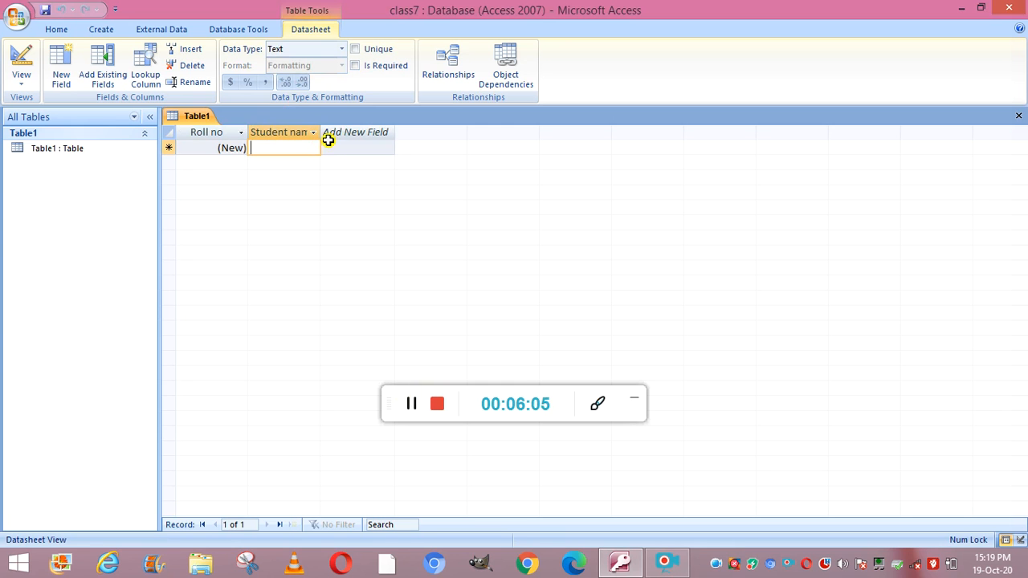
Add two more fields named "grade" and "address" after the Student name field
double_click(344, 134)
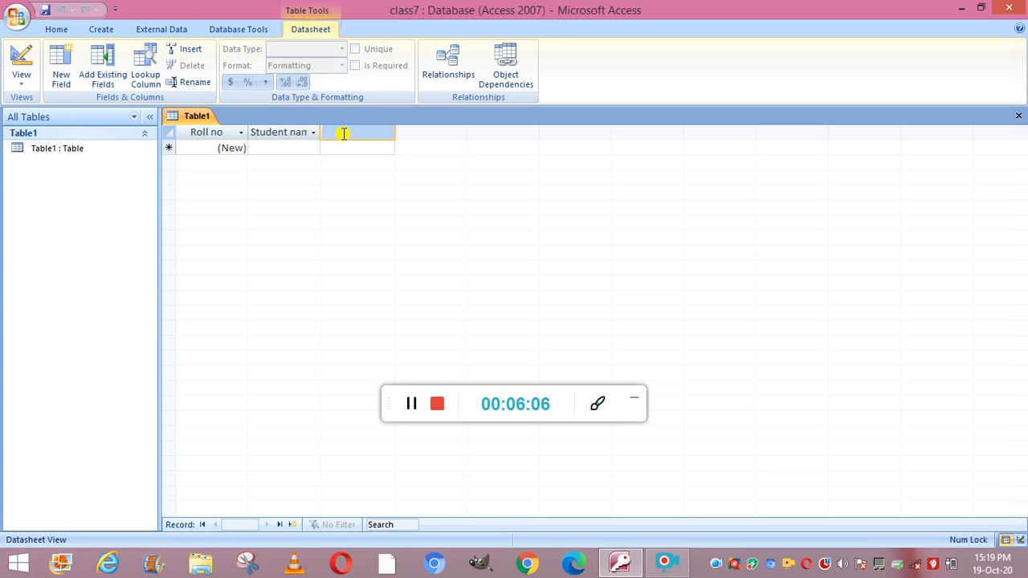
type("grade")
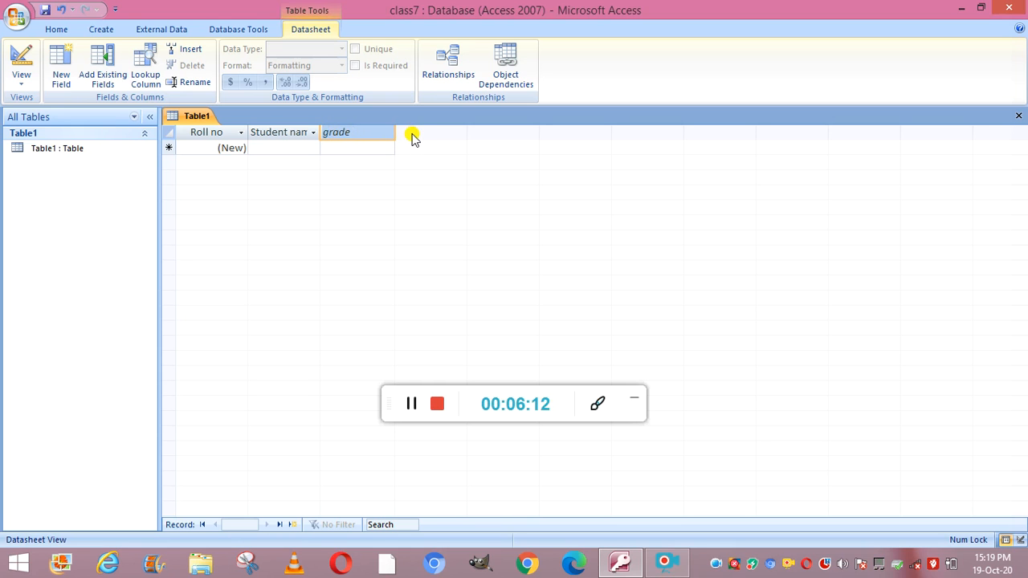
left_click(371, 152)
double_click(415, 132)
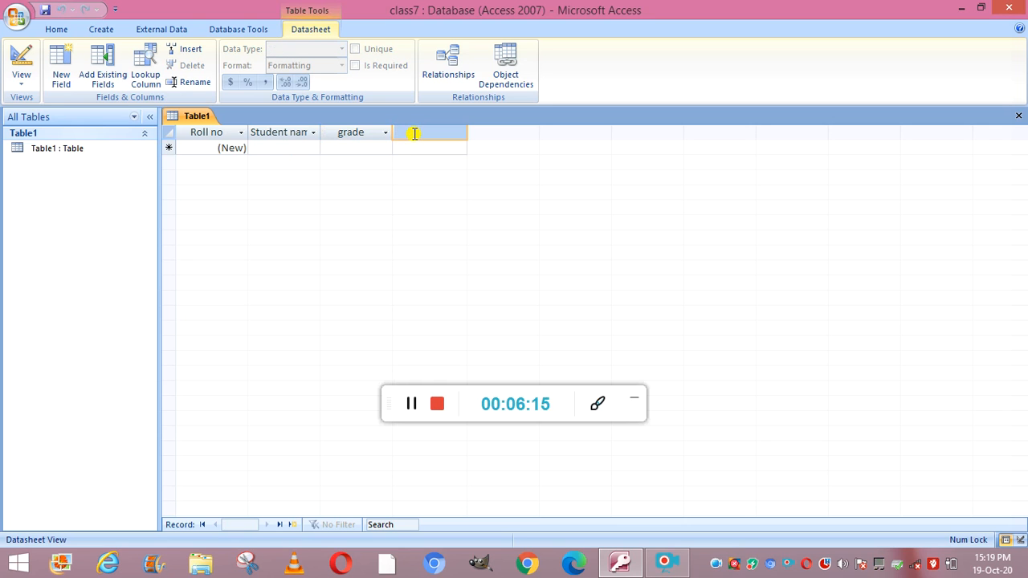
type("address")
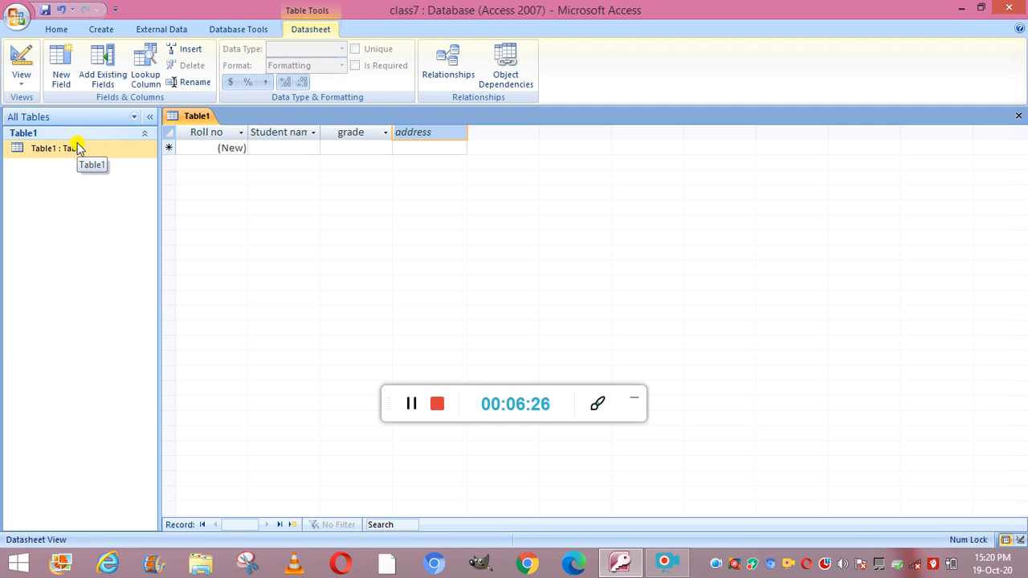
Save the table under the name "student"
left_click(17, 17)
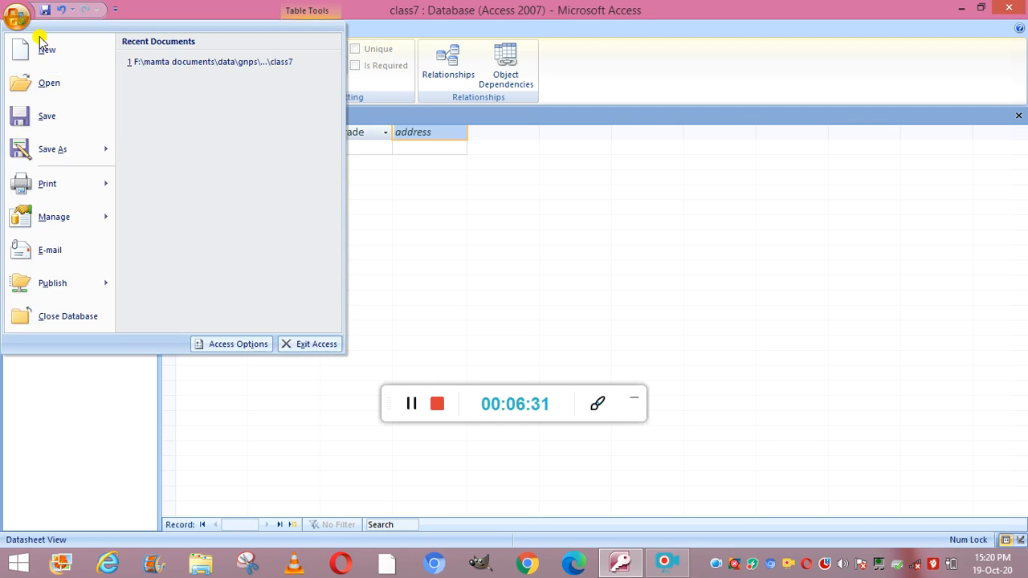
left_click(46, 115)
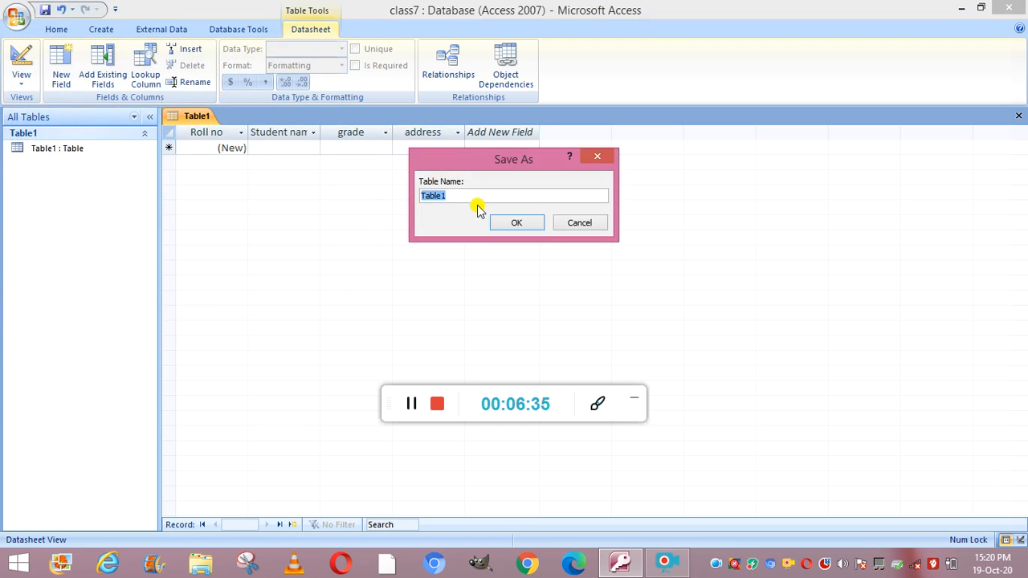
key("BackSpace")
type("stude")
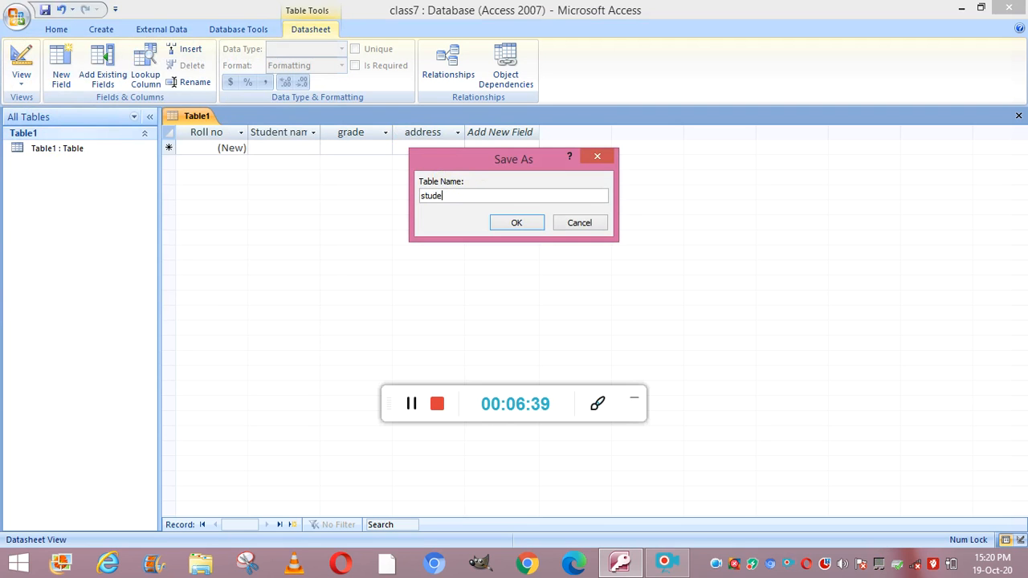
type("nt")
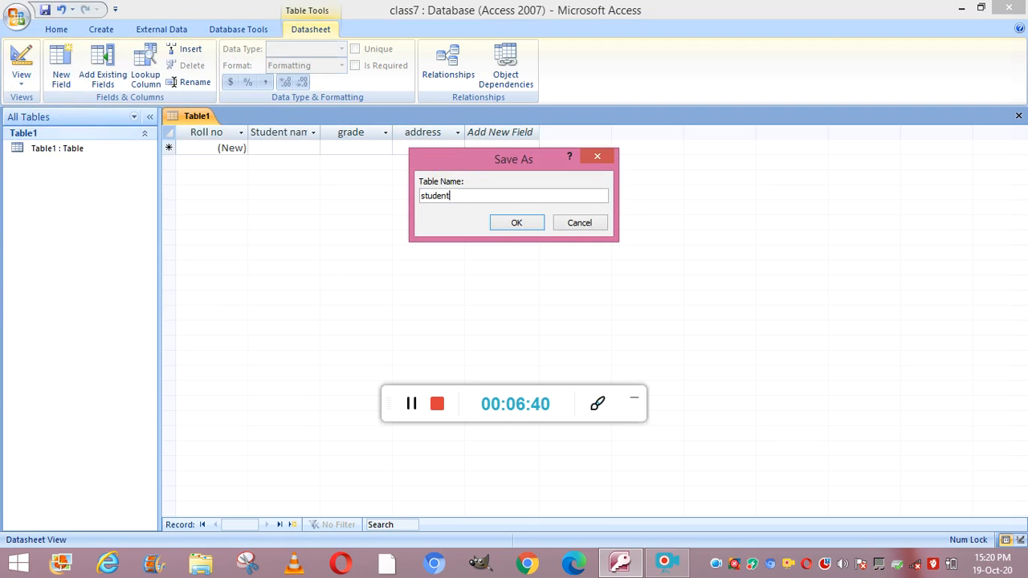
left_click(501, 223)
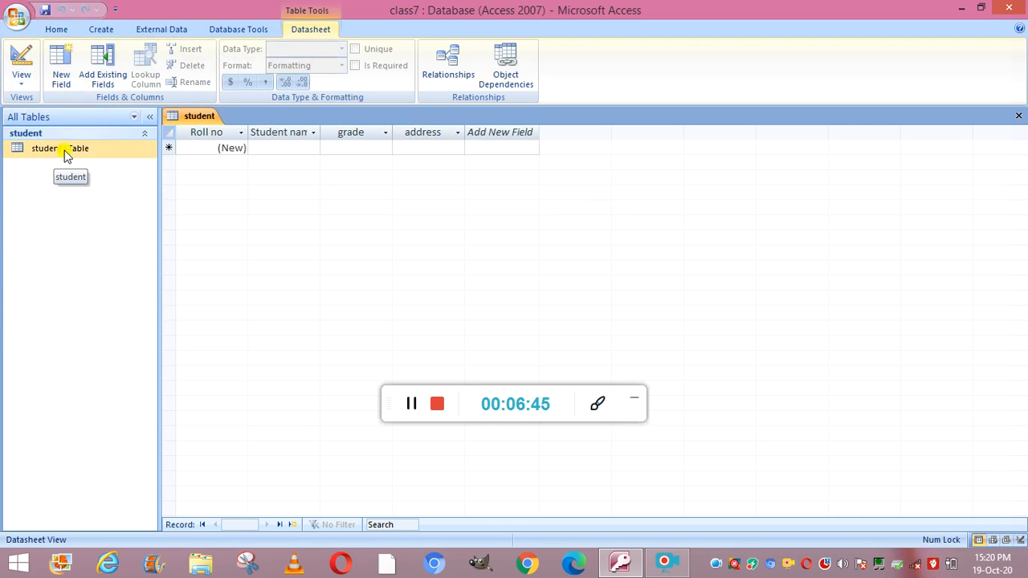
Try to enter 1 as the Roll no of the first record in the student table
left_click(240, 151)
type("1")
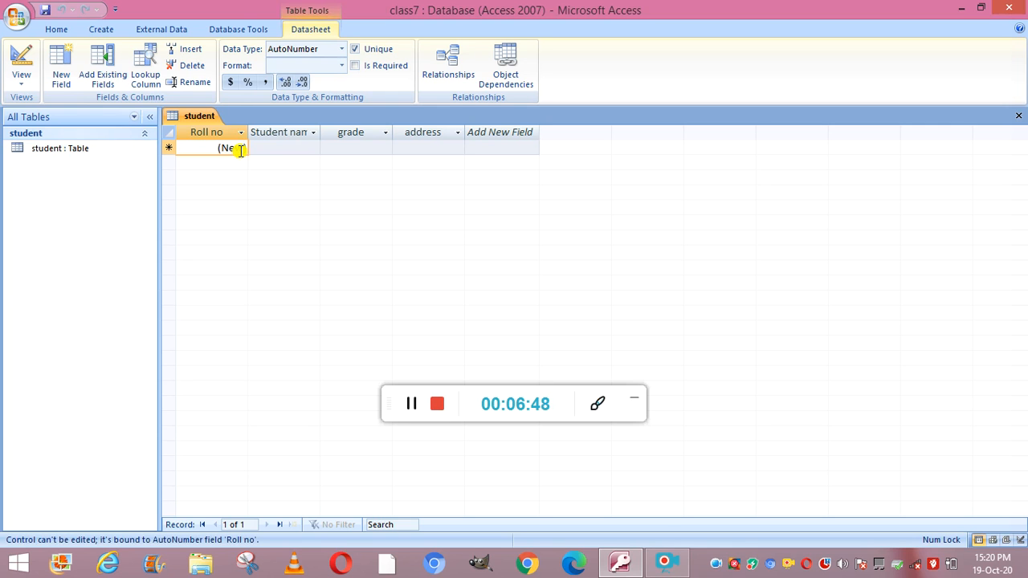
left_click(269, 149)
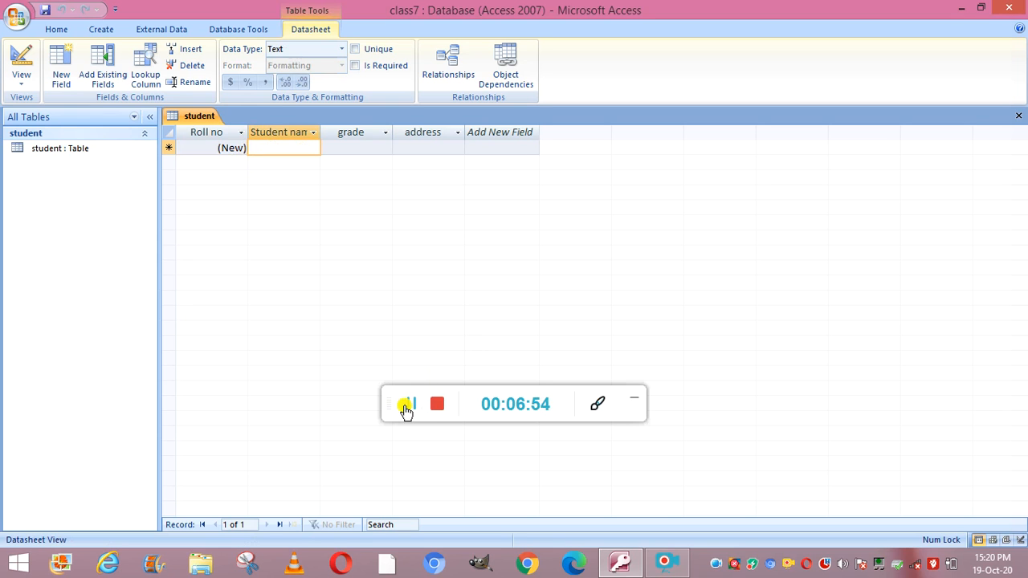
left_click(410, 407)
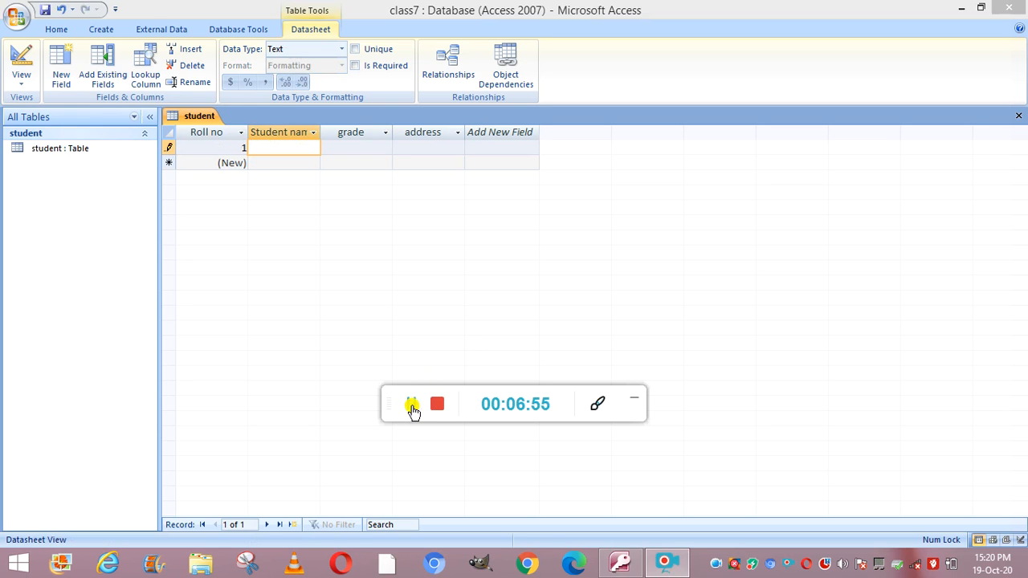
Fill in the first student record with the student's name, grade 7 and the student's address
left_click(265, 150)
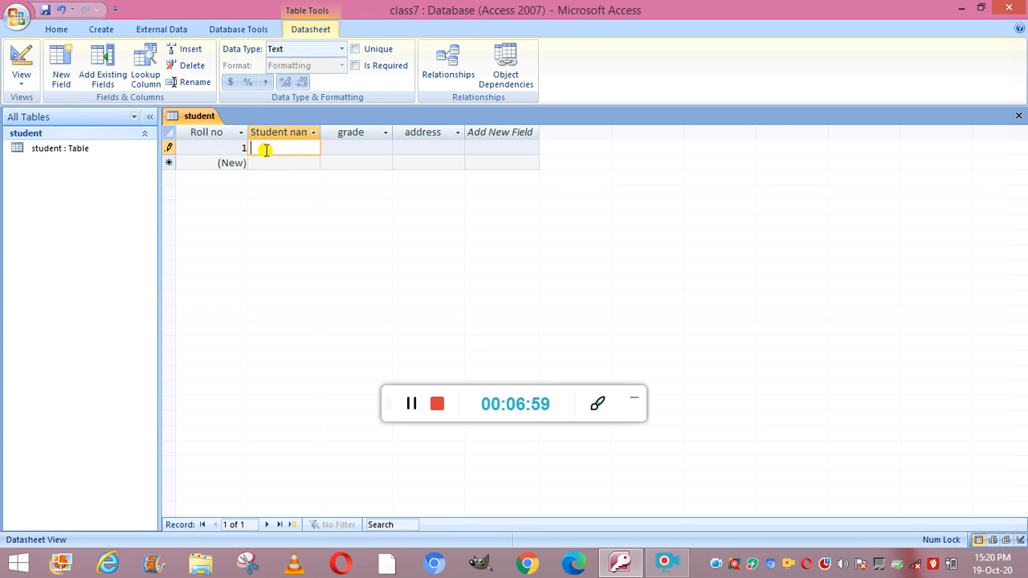
type("akas")
key("Tab")
type("7")
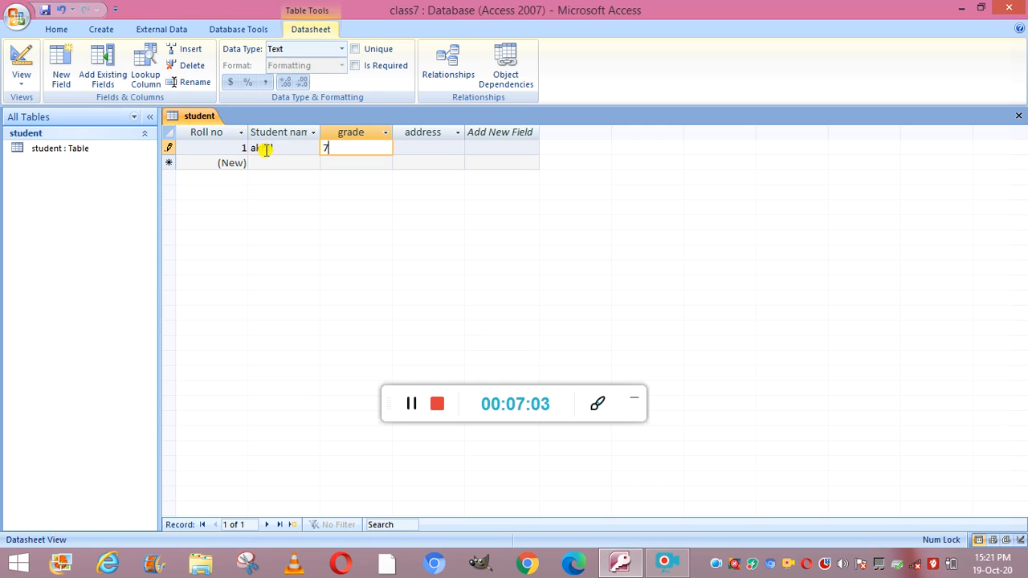
key("Tab")
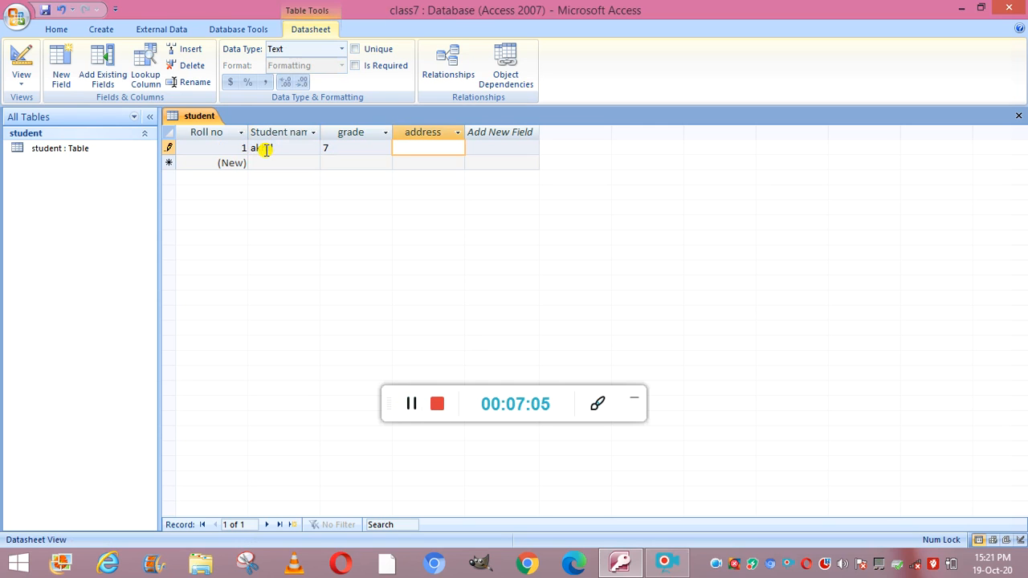
type("dalhousie")
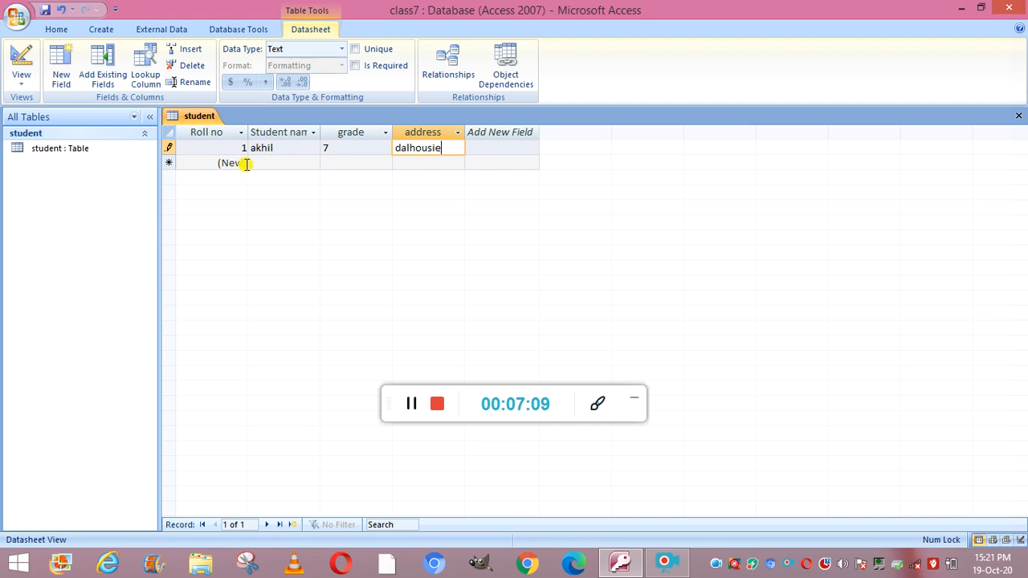
Fill in the second student record with the student's name, grade 8 and the student's address
left_click(261, 164)
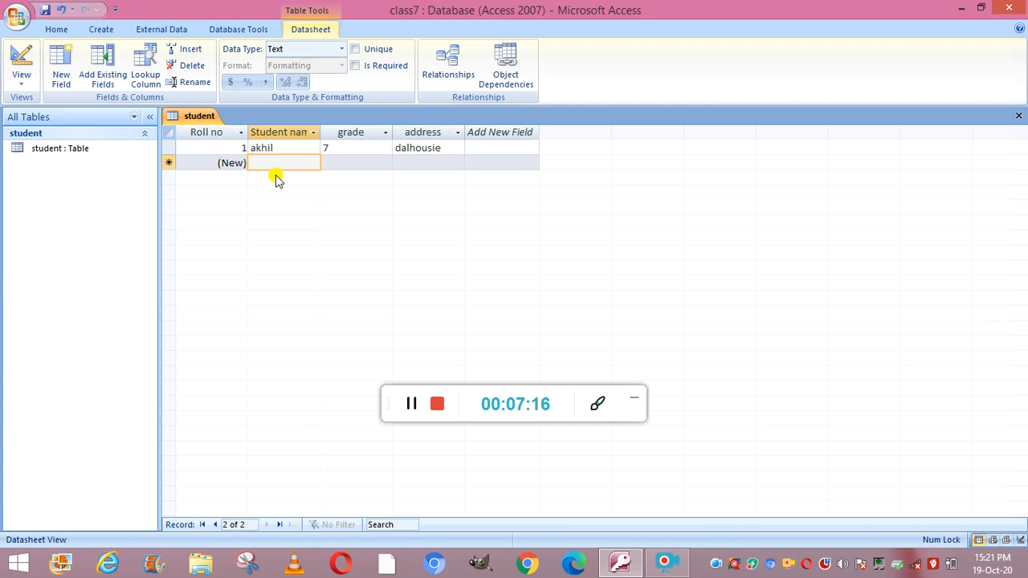
type("sunita")
left_click(338, 164)
type("8")
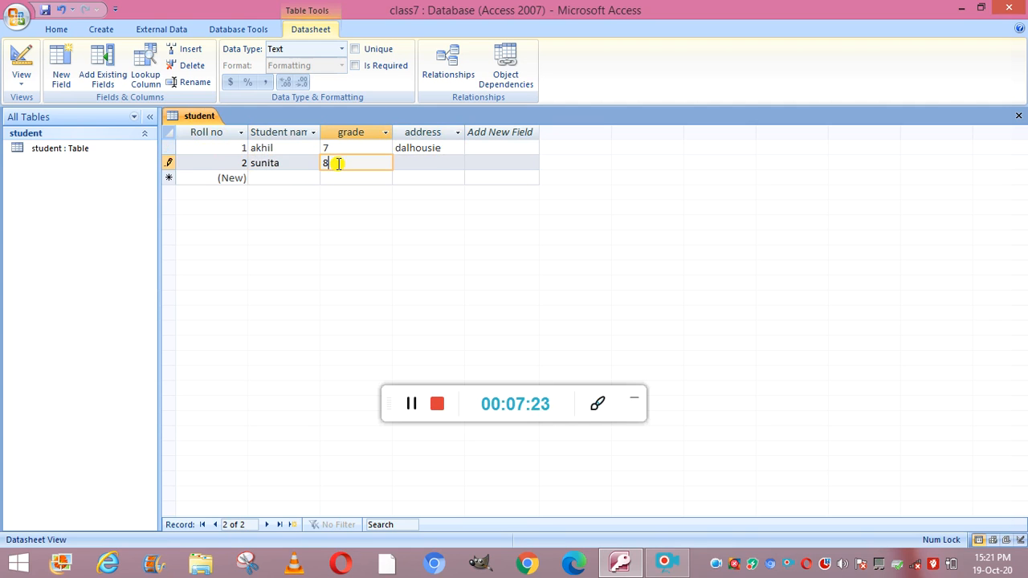
left_click(433, 163)
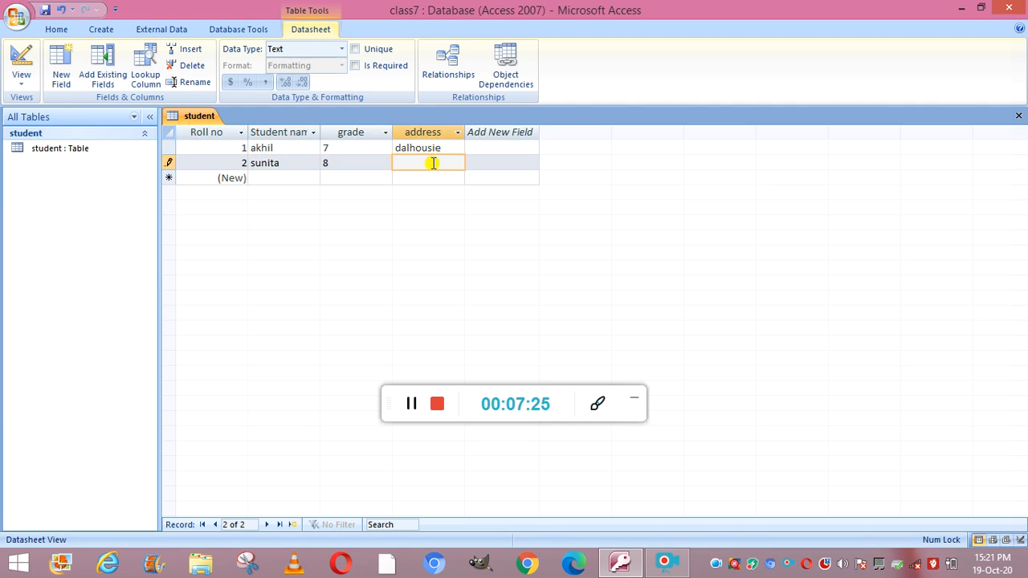
type("delhi")
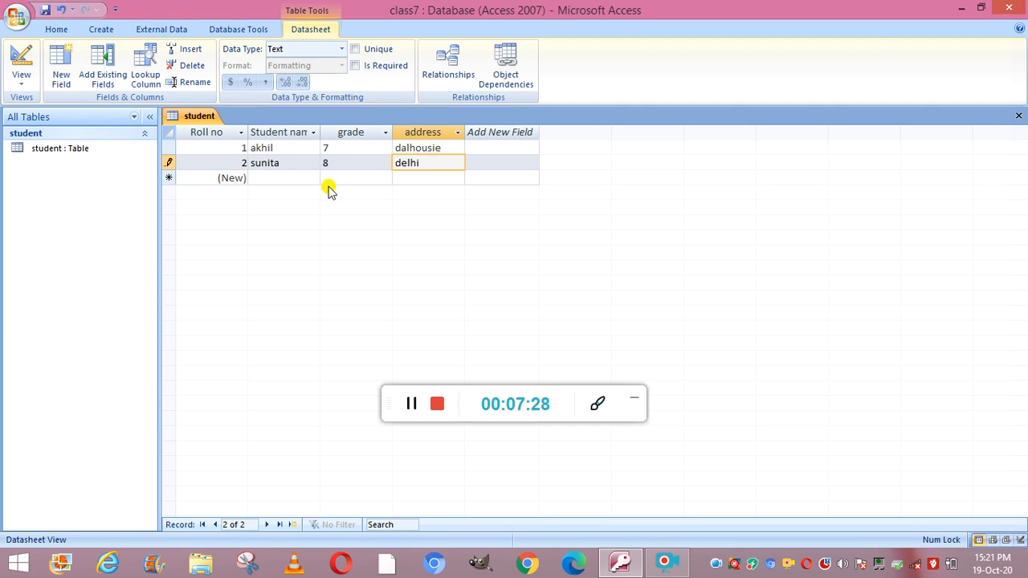
Fill in the third student record with the student's name, grade 9 and the student's address
left_click(290, 176)
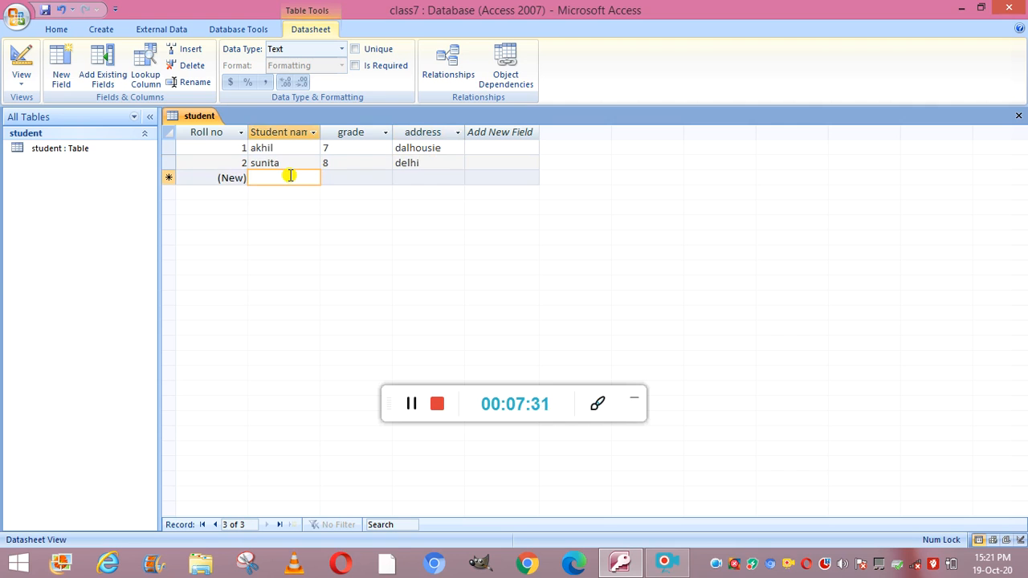
type("arushi")
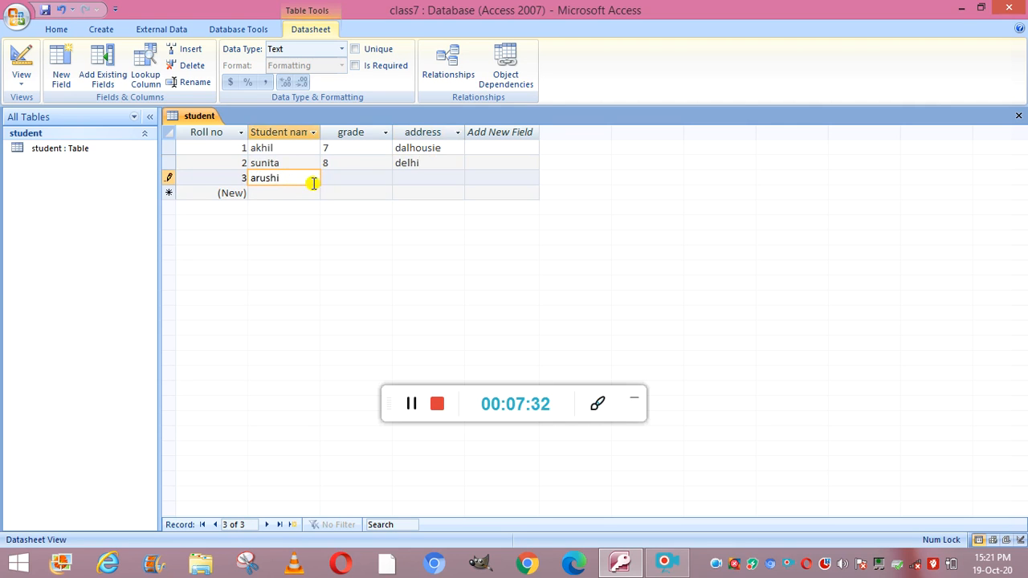
left_click(323, 181)
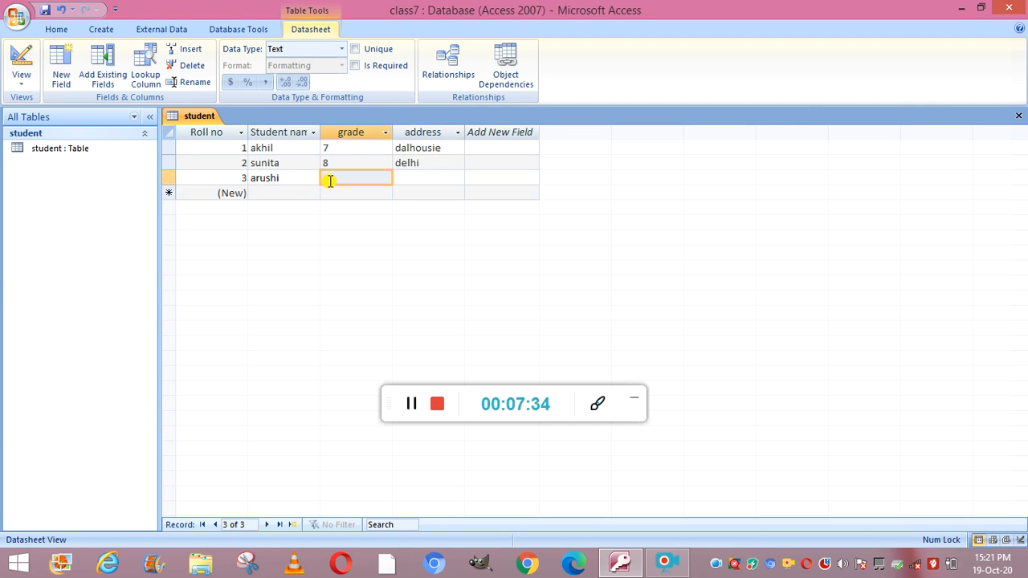
type("9")
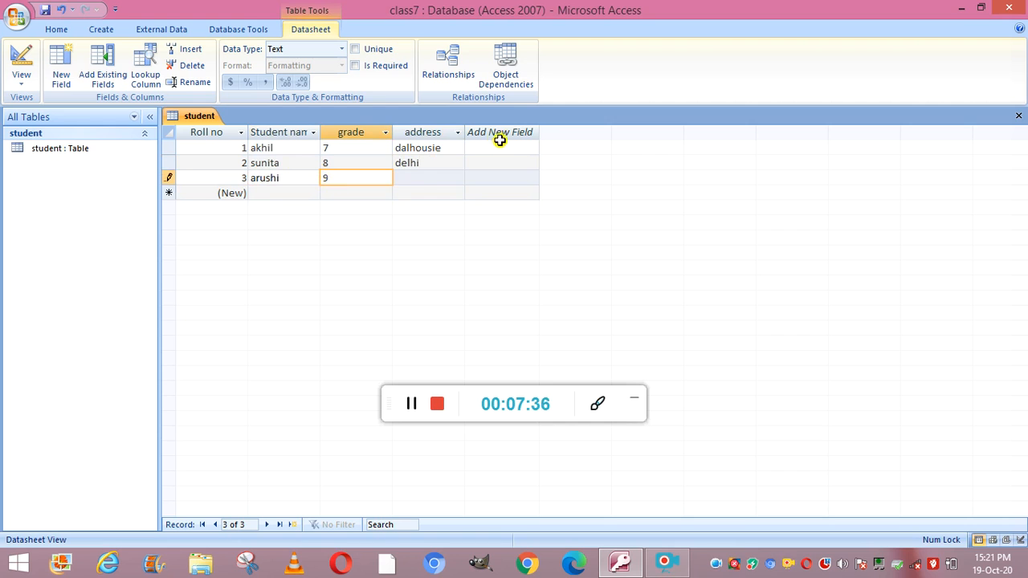
left_click(417, 180)
type("punjab")
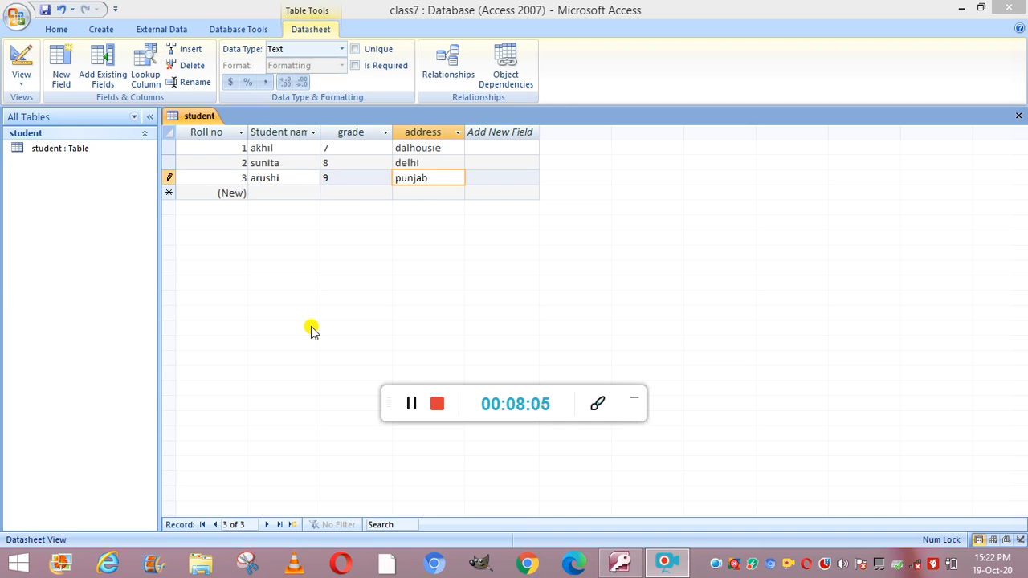
Start setting up a new blank database with the file name "class7"
left_click(16, 18)
left_click(50, 51)
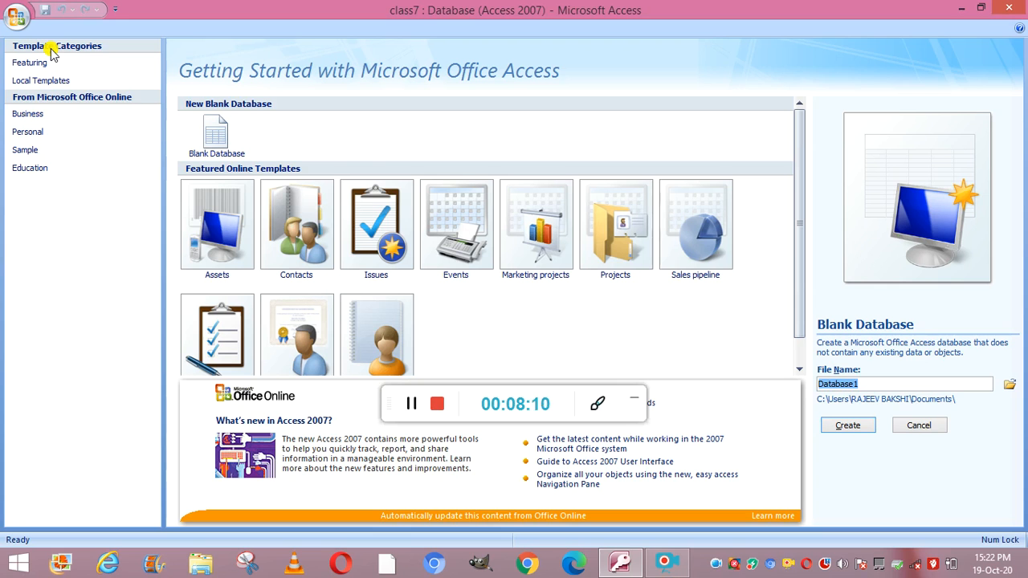
left_click(216, 142)
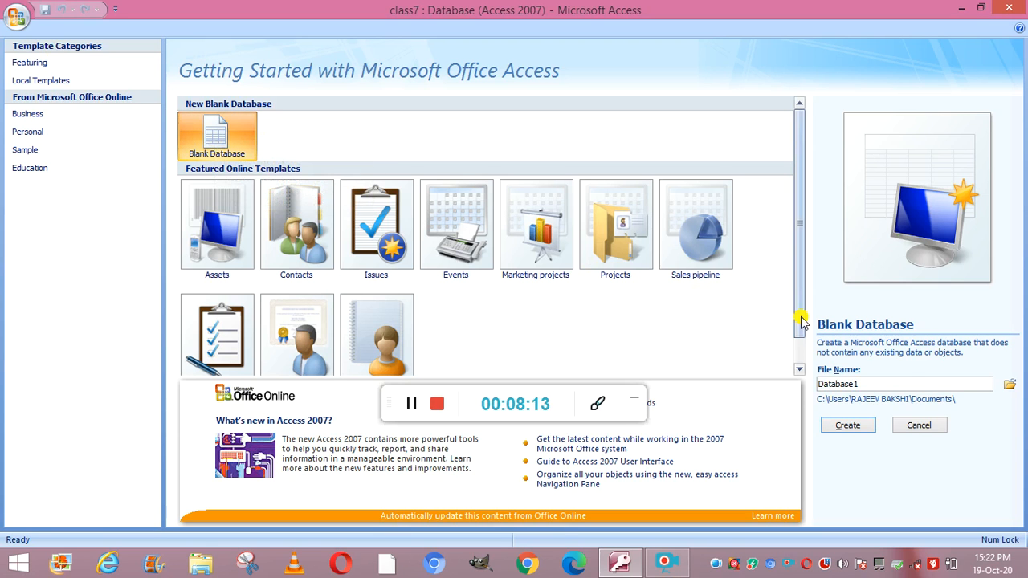
left_click(878, 387)
key("BackSpace")
key("BackSpace")
key("BackSpace")
key("BackSpace")
key("BackSpace")
key("BackSpace")
key("BackSpace")
key("BackSpace")
key("BackSpace")
type("cl")
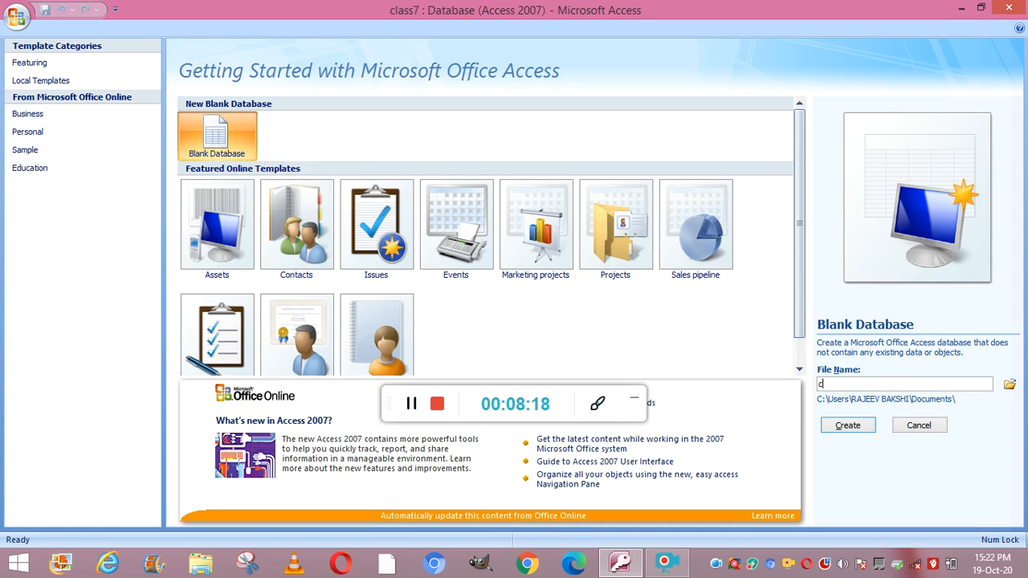
type("ass7")
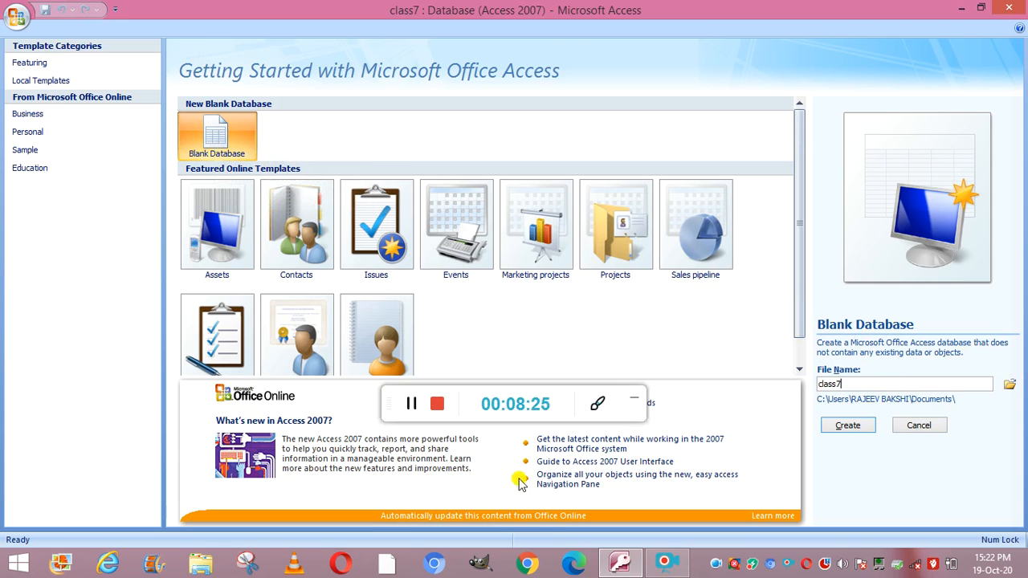
left_click(411, 403)
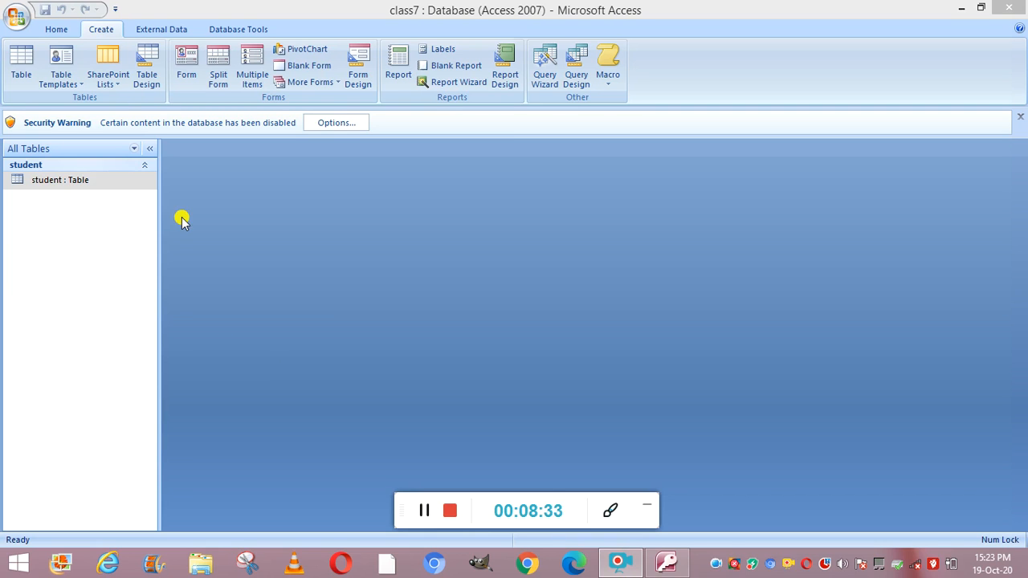
Create a new table in Design view and add a first field "Roll No" with the AutoNumber data type
left_click(102, 30)
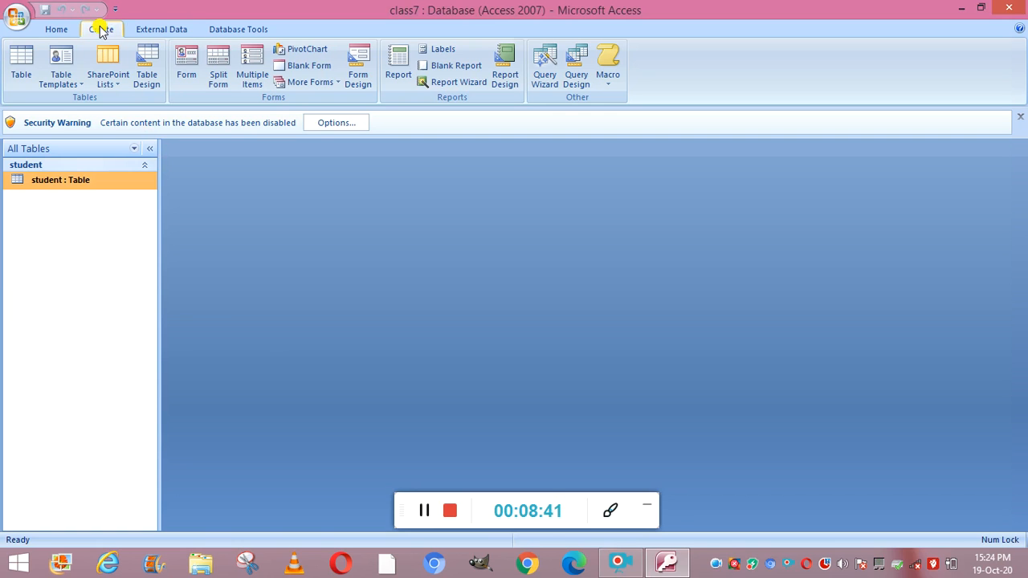
left_click(142, 78)
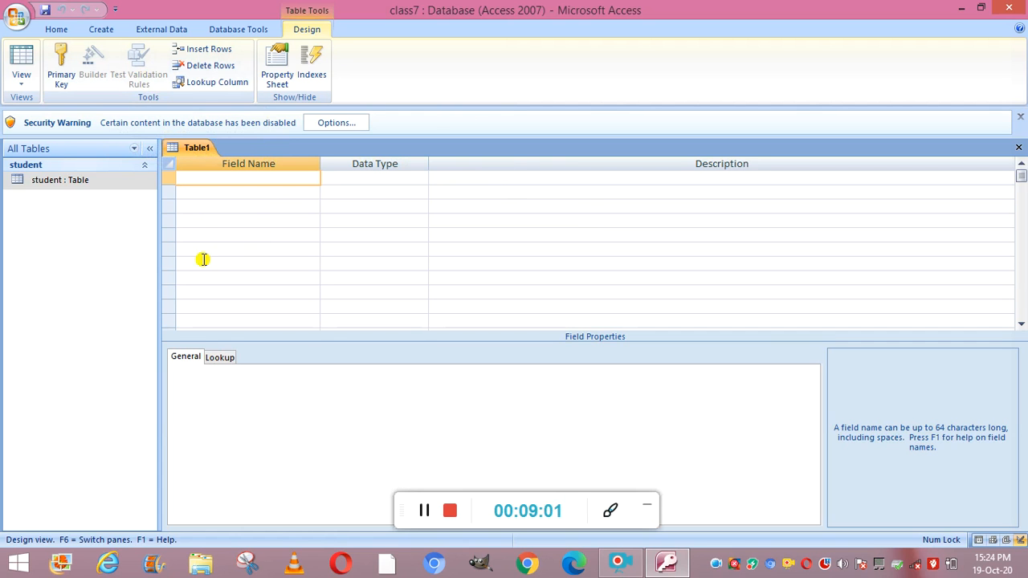
type("Roll No")
key("Tab")
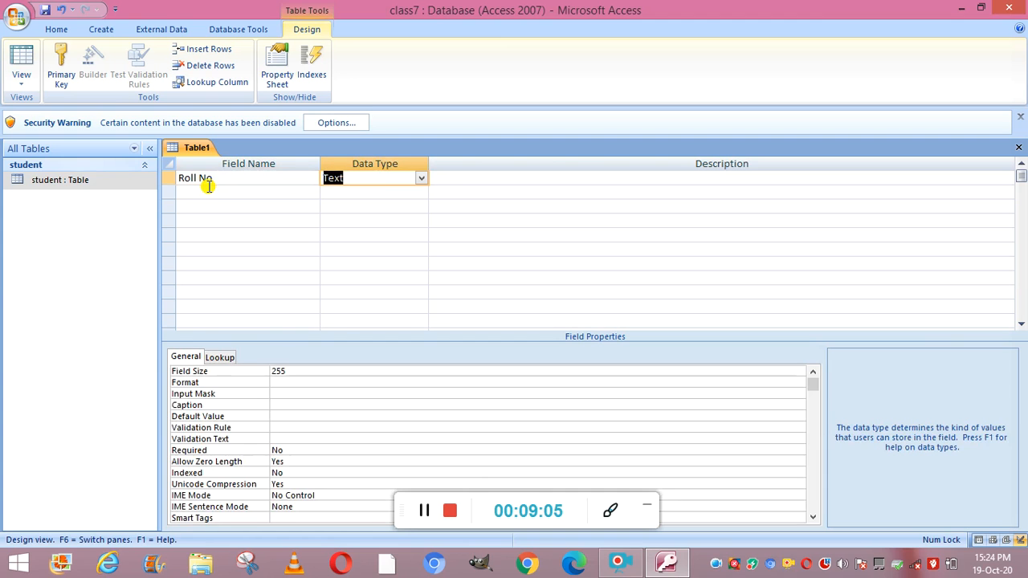
left_click(420, 180)
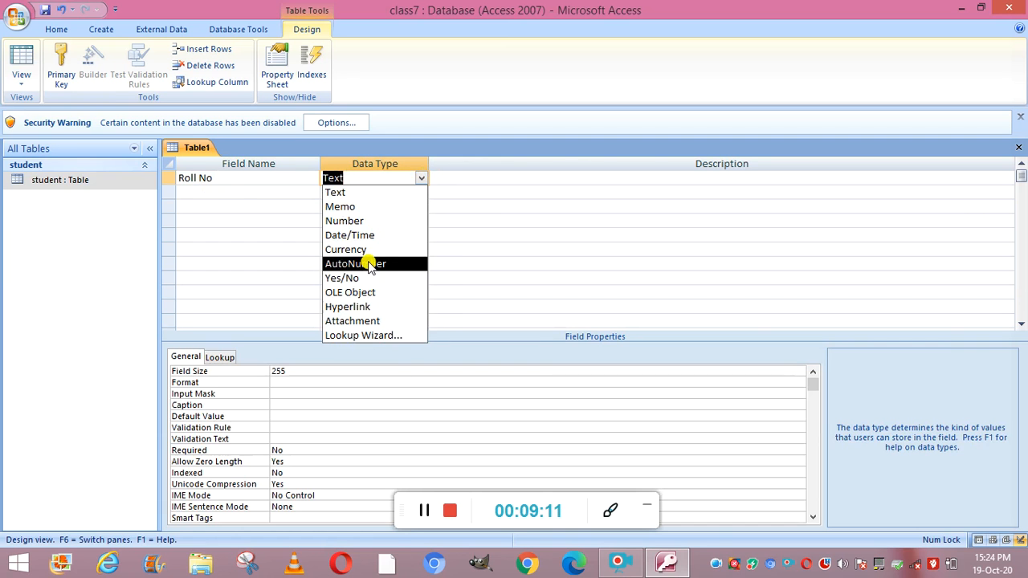
left_click(368, 265)
Add a second field "Student Name" with the Text data type
left_click(224, 193)
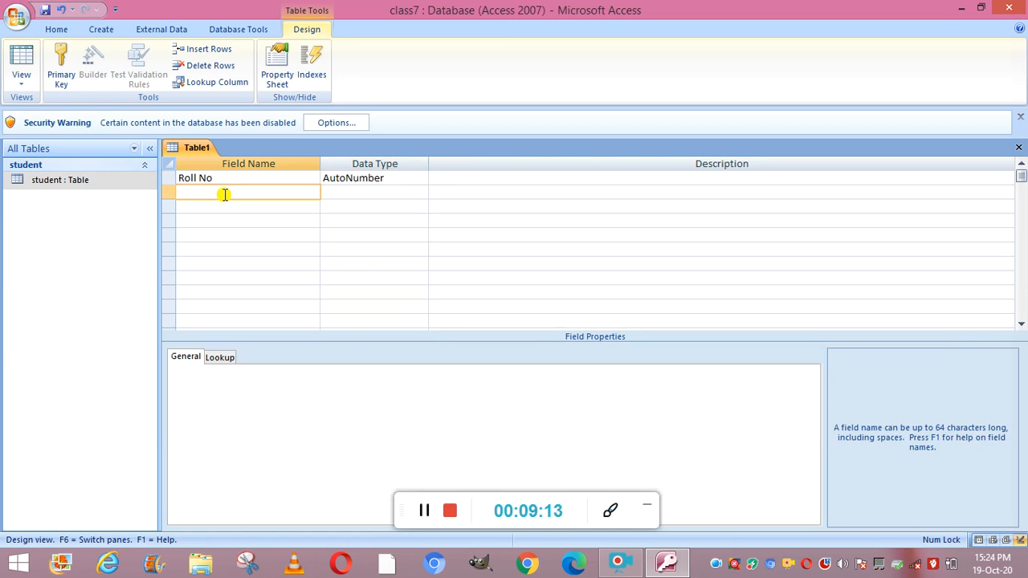
type("Student Name")
left_click(354, 196)
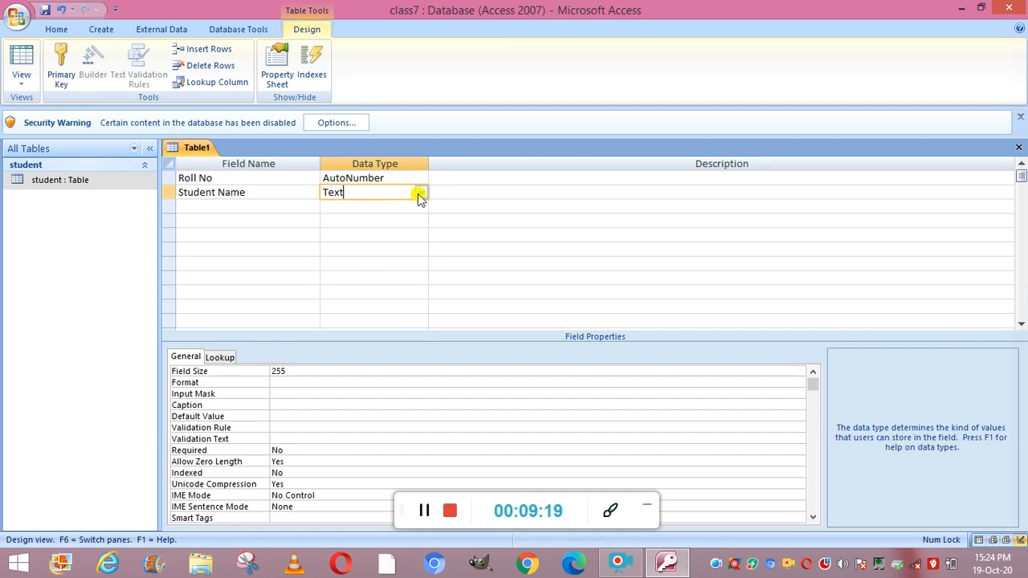
left_click(422, 193)
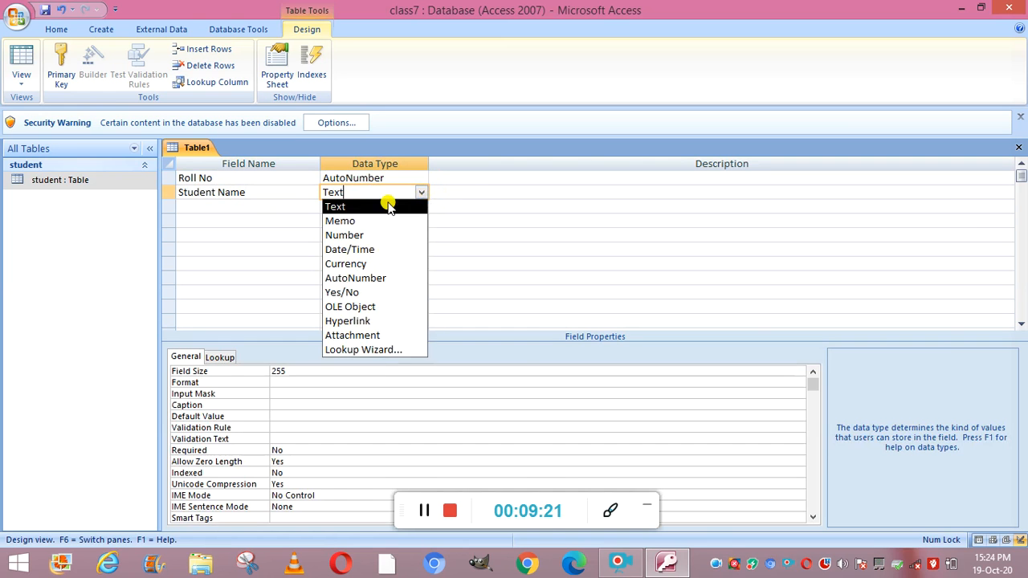
left_click(391, 204)
Add a third field "English Marks" with the Number data type
left_click(250, 207)
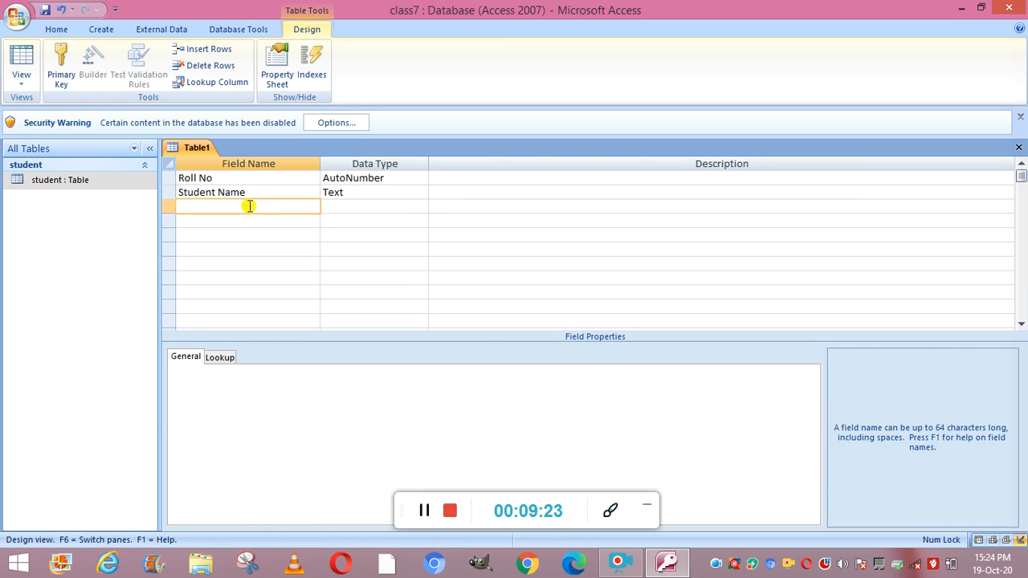
type("English Marks")
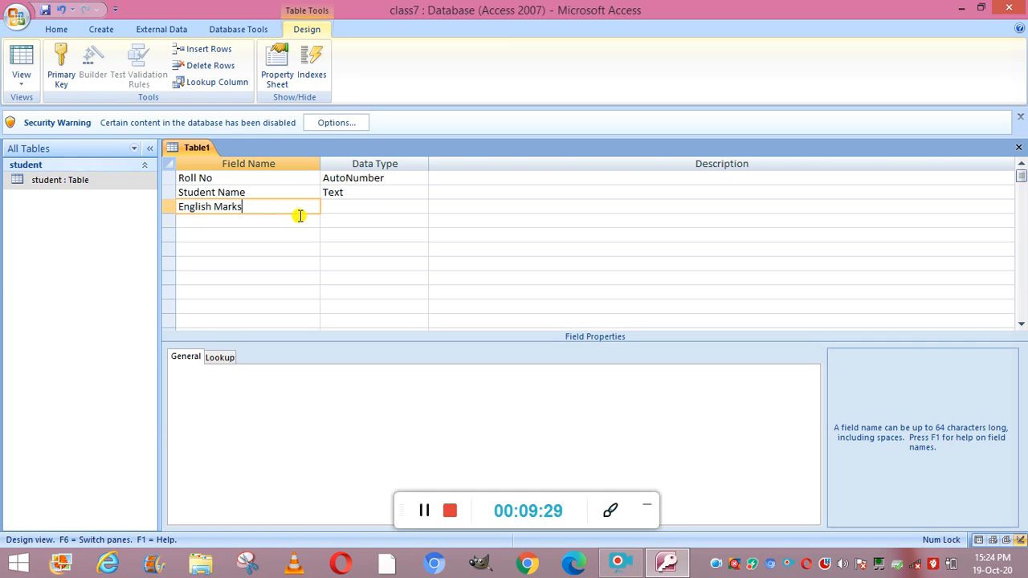
left_click(353, 208)
left_click(422, 206)
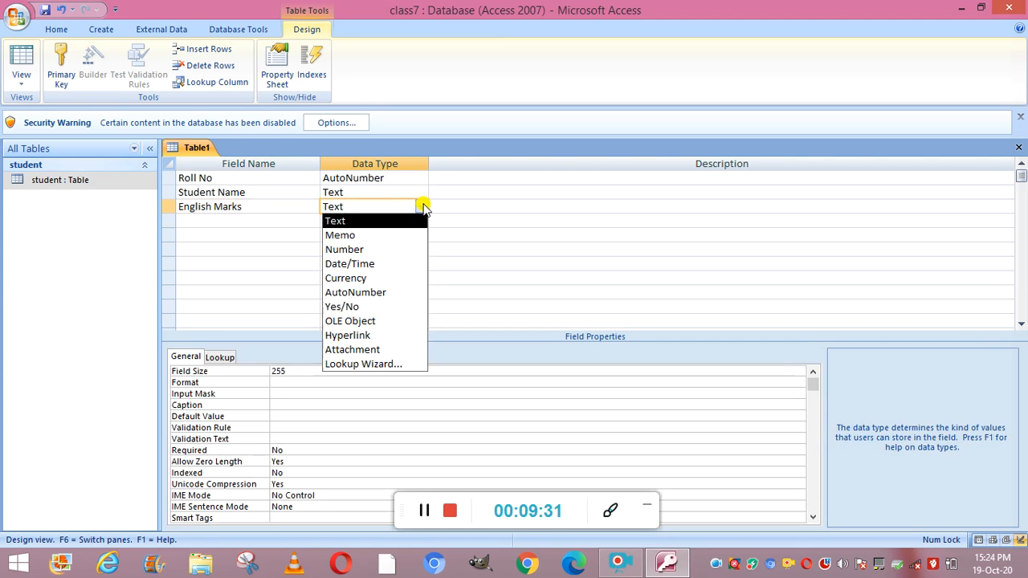
left_click(386, 250)
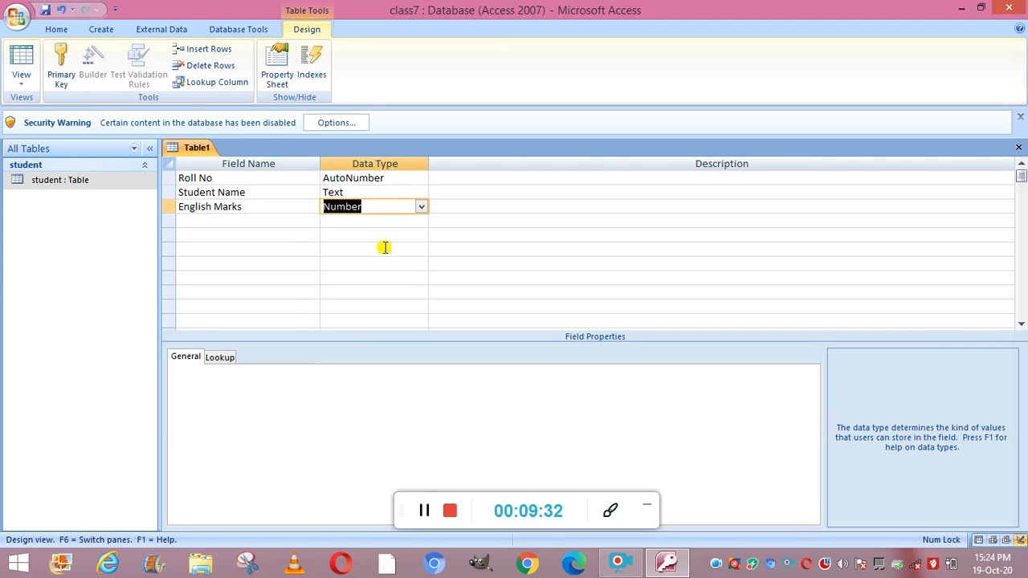
Add a fourth field "Maths Marks" with the Number data type
left_click(269, 221)
type("Maths mRaks")
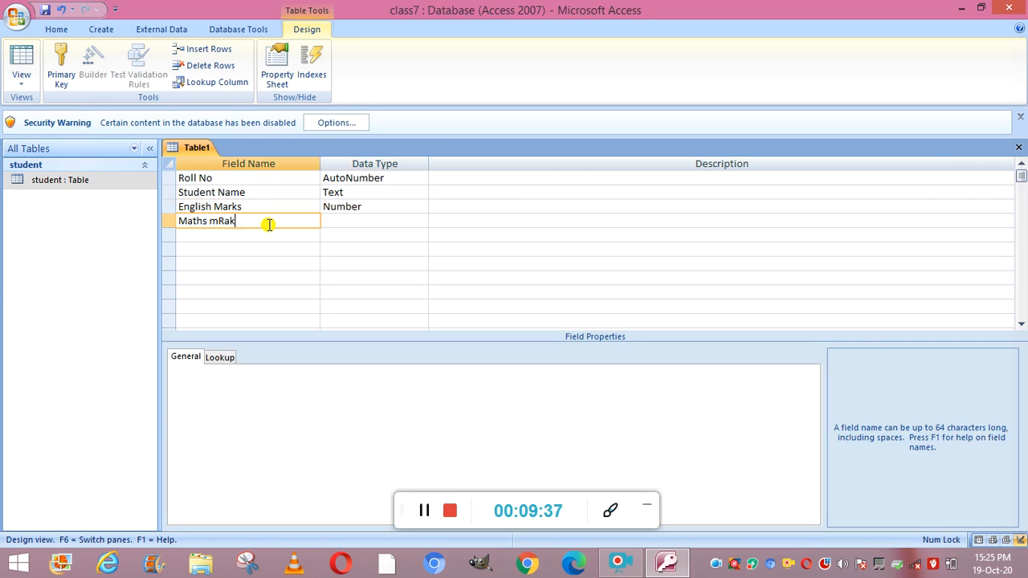
key("BackSpace")
key("BackSpace")
key("BackSpace")
key("BackSpace")
key("BackSpace")
type("Marks")
left_click(379, 221)
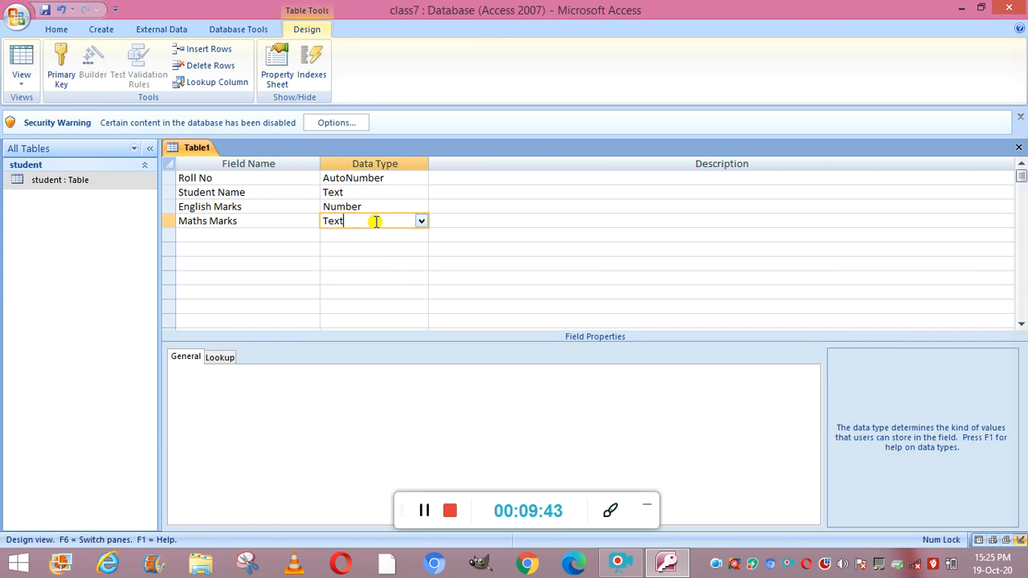
left_click(423, 221)
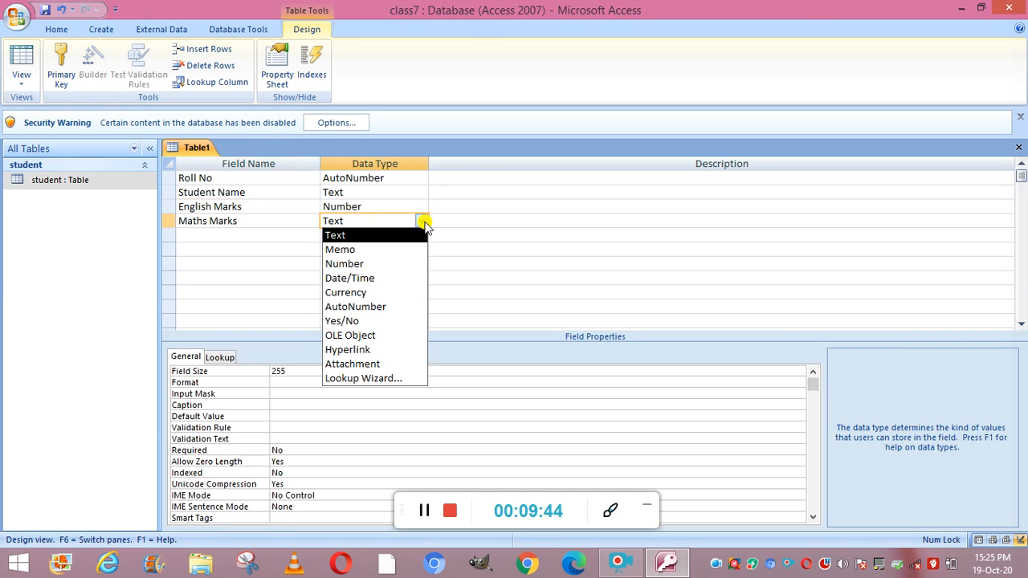
left_click(384, 261)
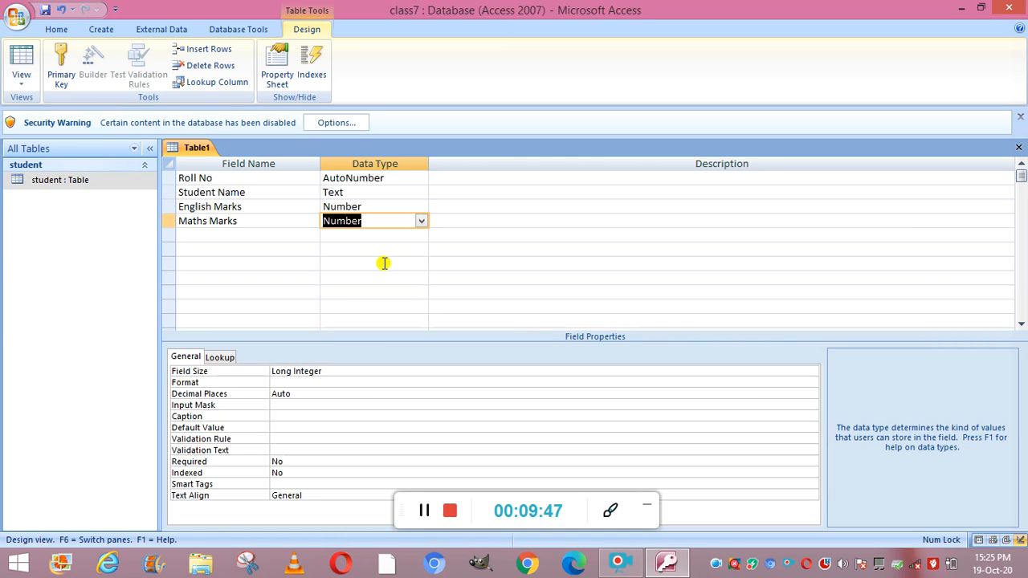
Describe the Roll No field as "enter student's roll no" and the Student Name field as "enter student's name"
left_click(458, 181)
type("e")
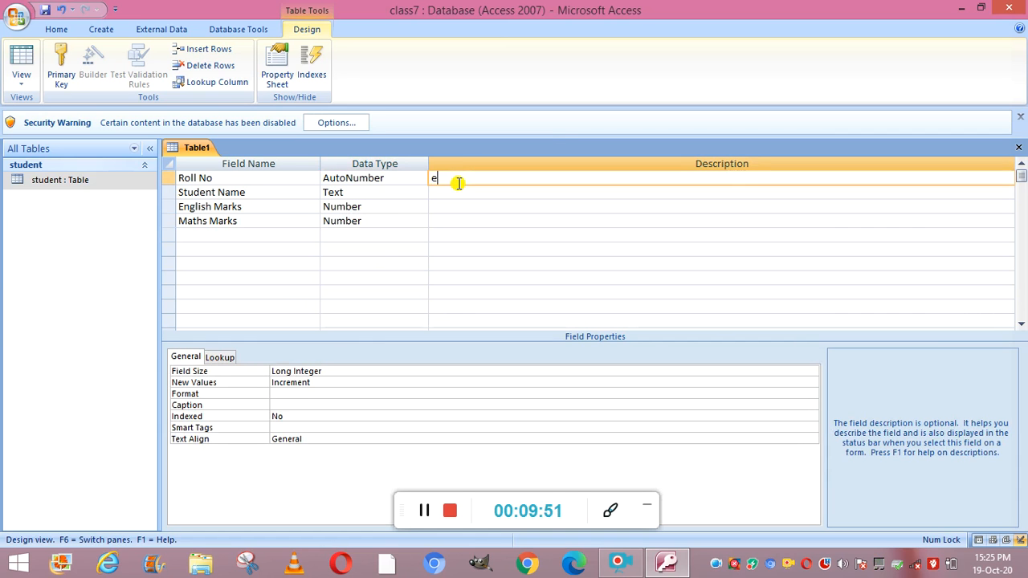
type("nter student's roll no")
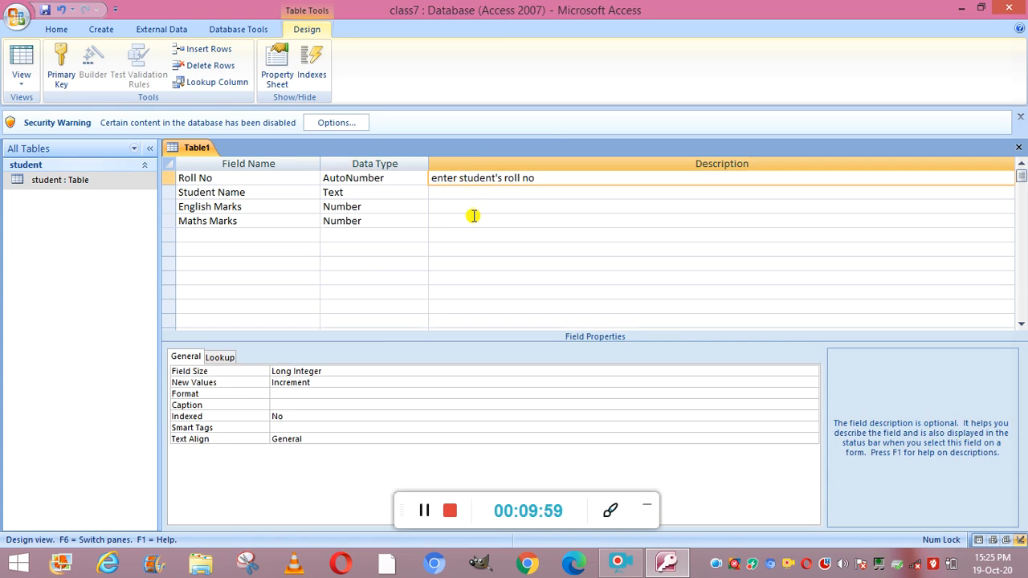
left_click(465, 193)
type("ent")
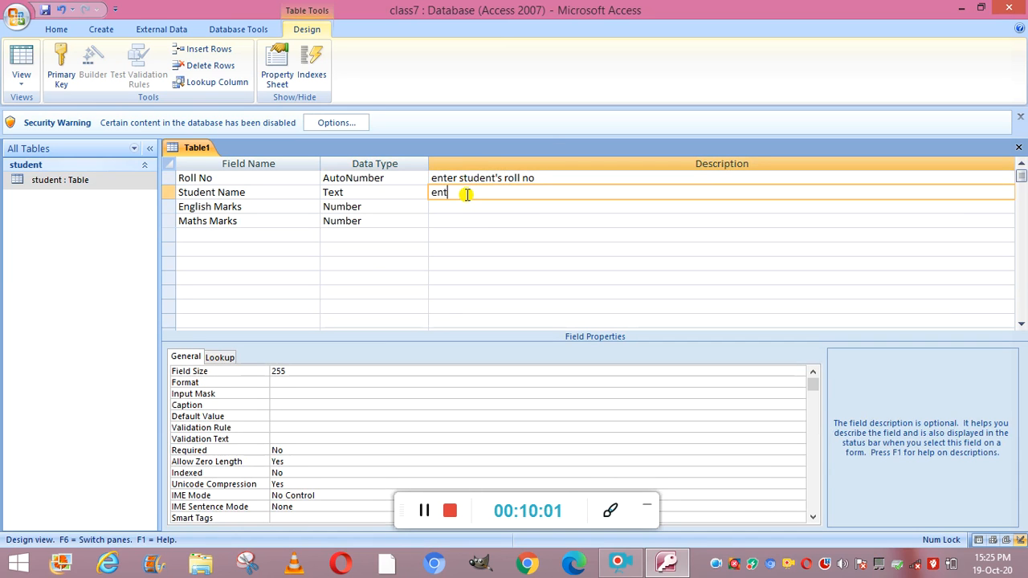
type("er student's name")
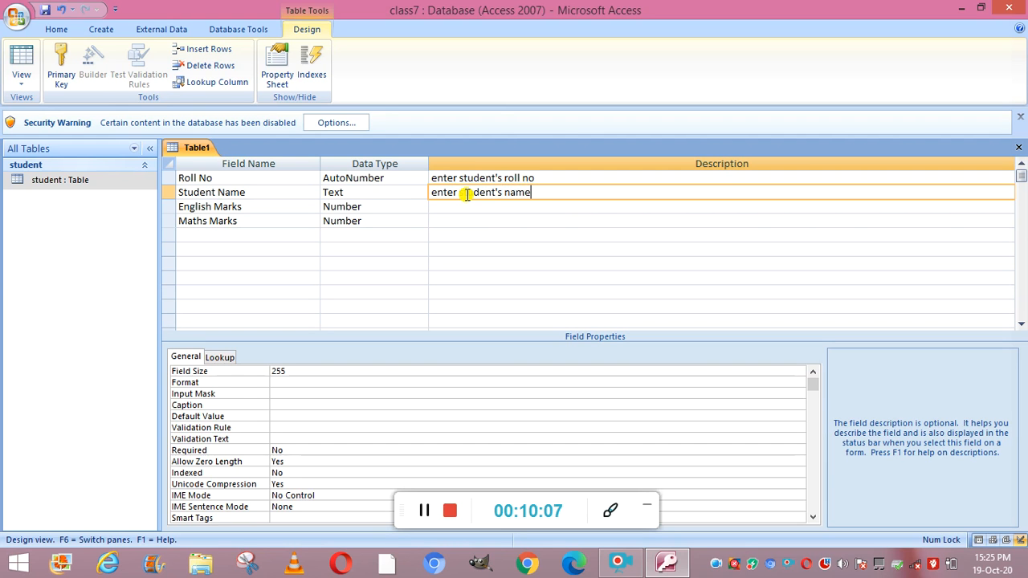
Describe the English Marks field as "enter student's english marks"
left_click(467, 210)
type("enter student")
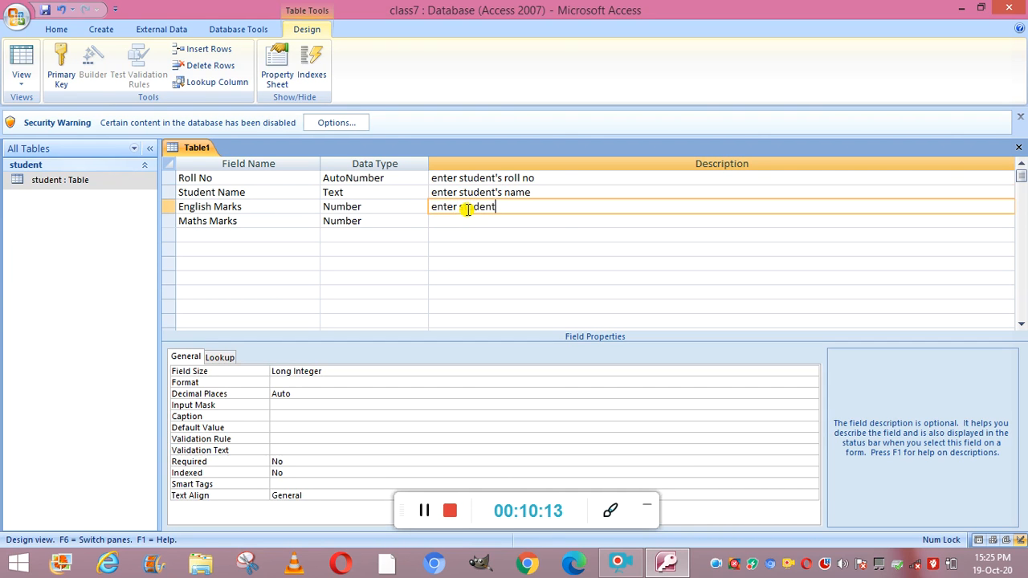
type("s english marks")
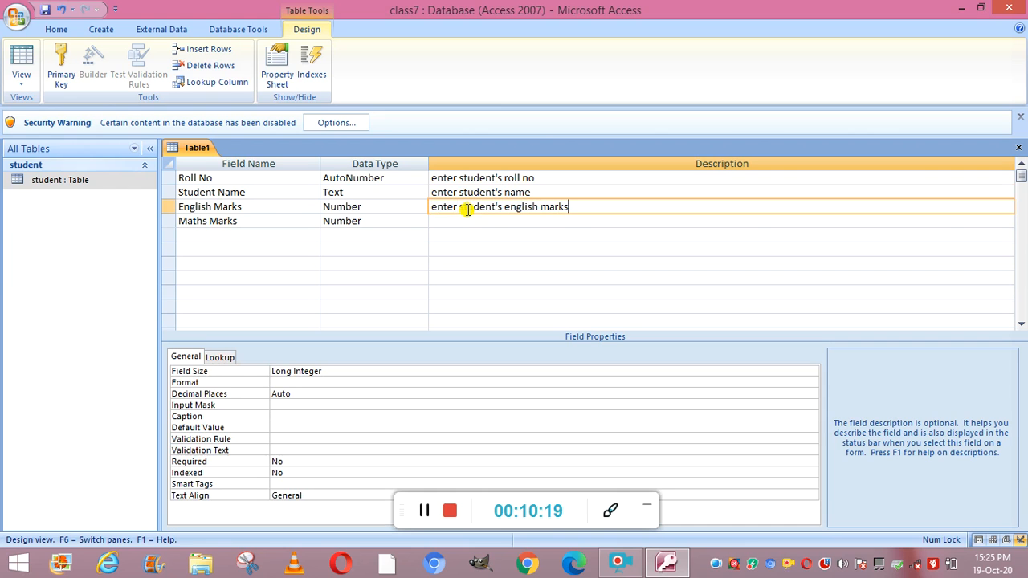
Describe the Maths Marks field as "enter student's maths marks" and save the table as student1
left_click(425, 508)
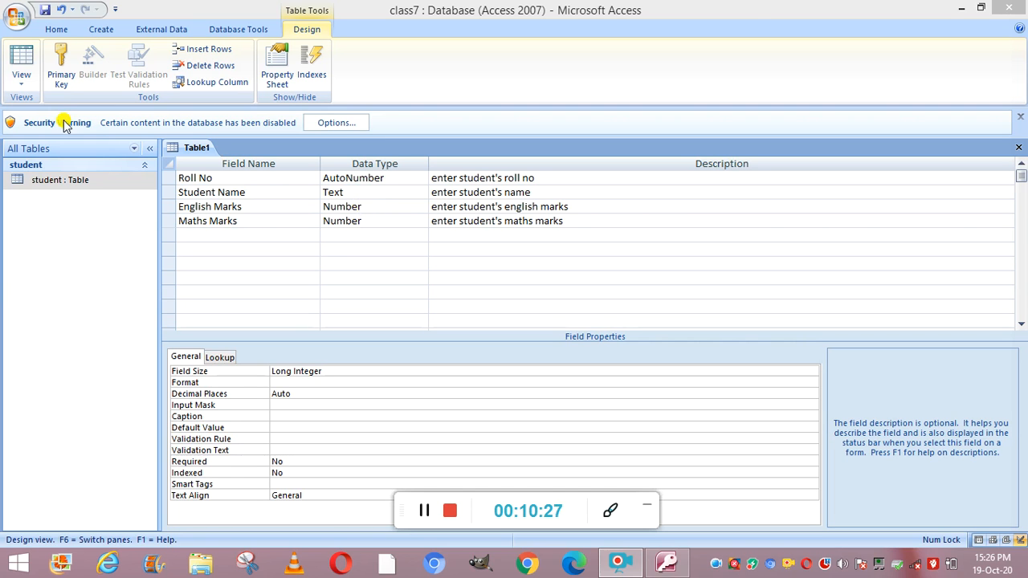
left_click(16, 16)
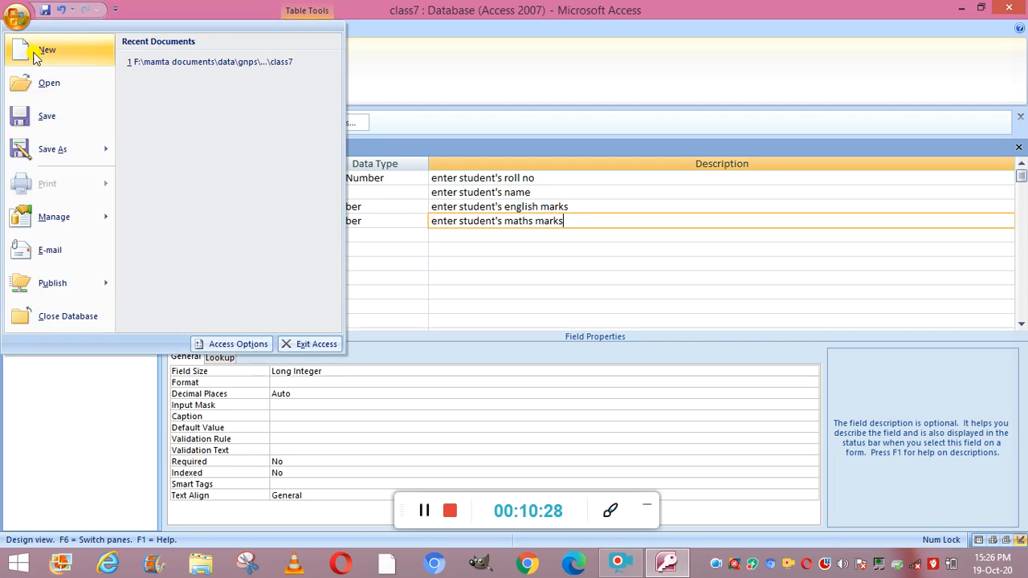
left_click(42, 117)
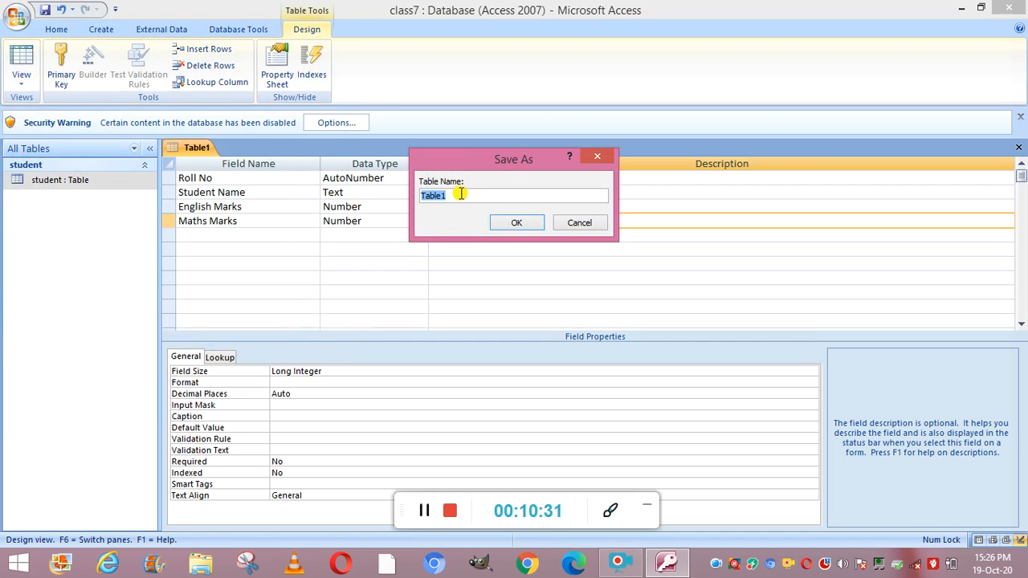
key("BackSpace")
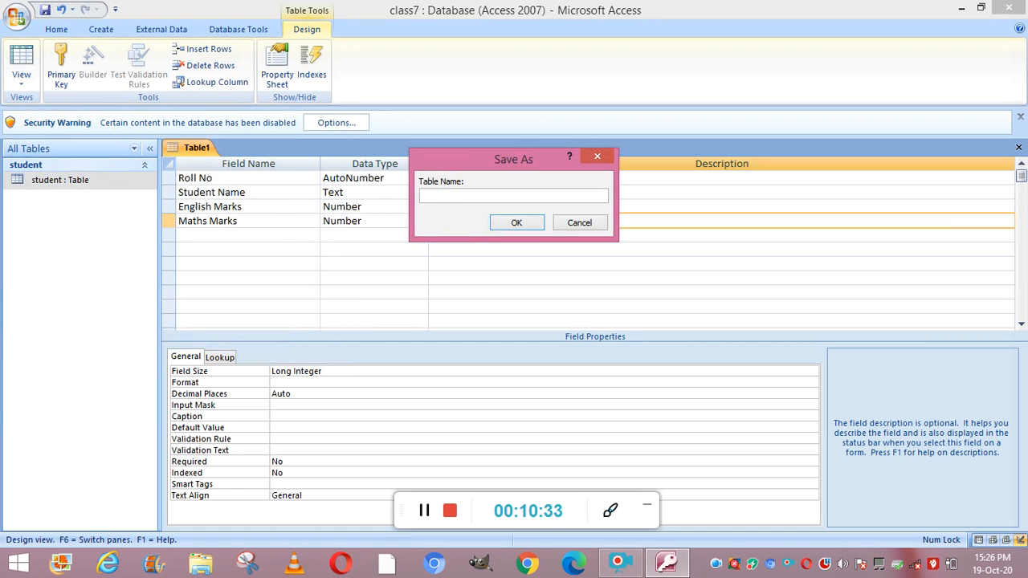
type("students")
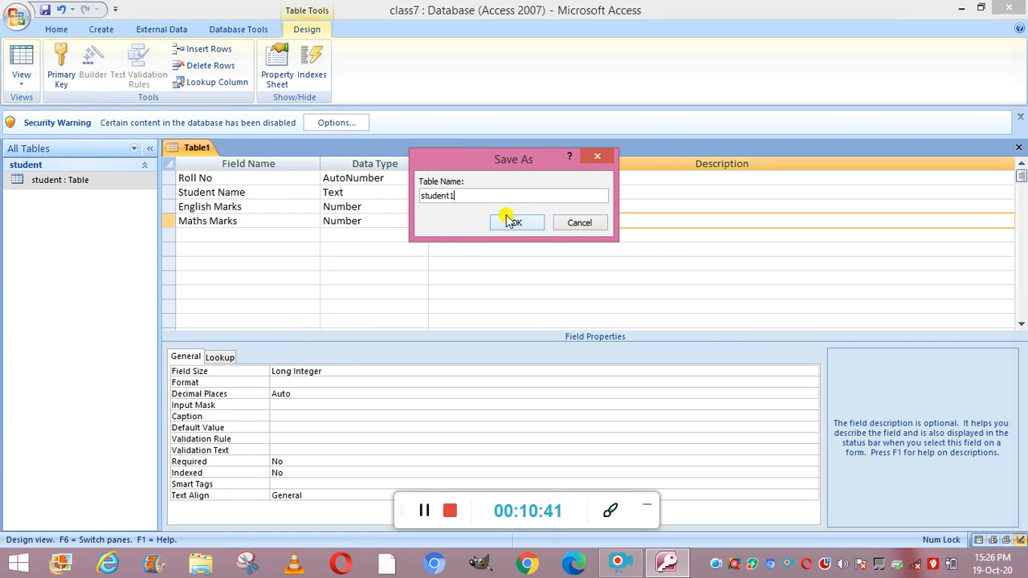
left_click(507, 219)
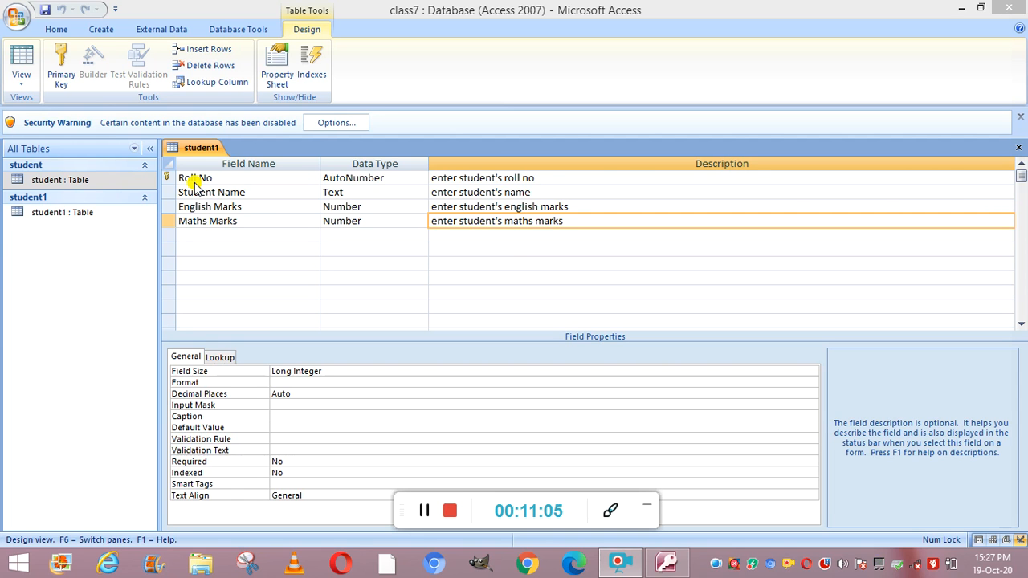
Remove the primary key from the Roll No field and set it on that field again
left_click(169, 180)
right_click(169, 180)
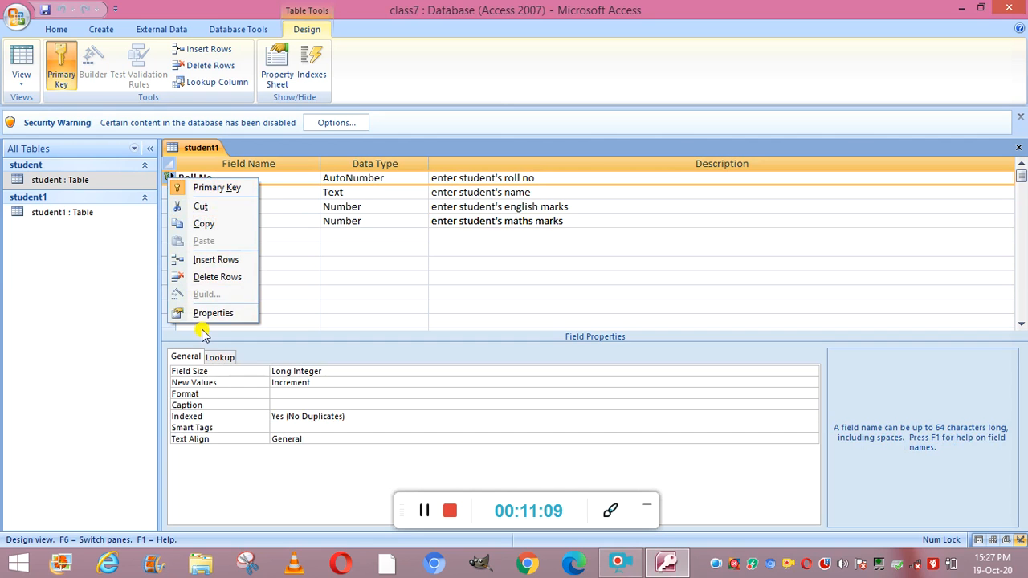
left_click(212, 188)
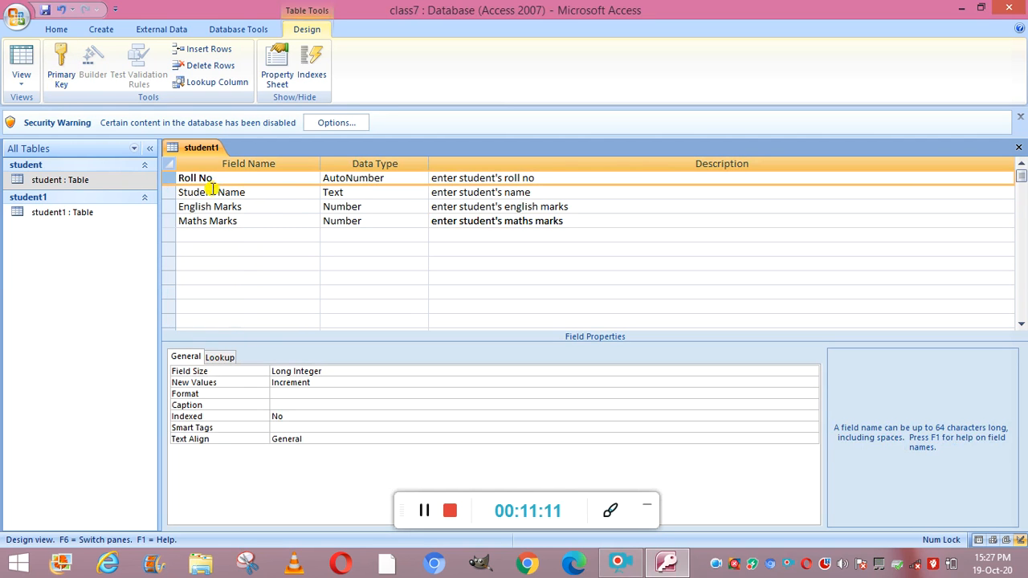
right_click(172, 182)
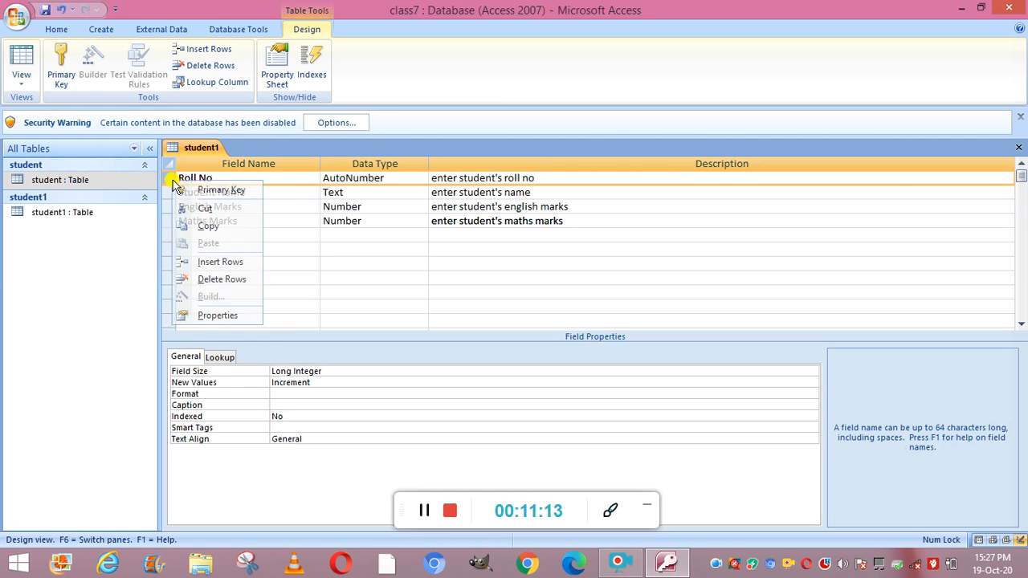
left_click(206, 190)
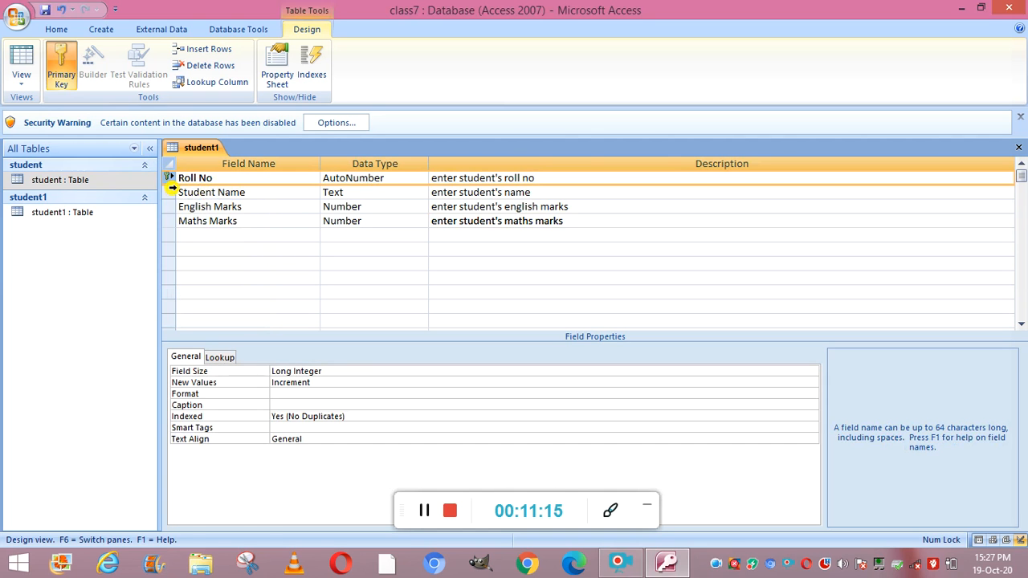
left_click(171, 191)
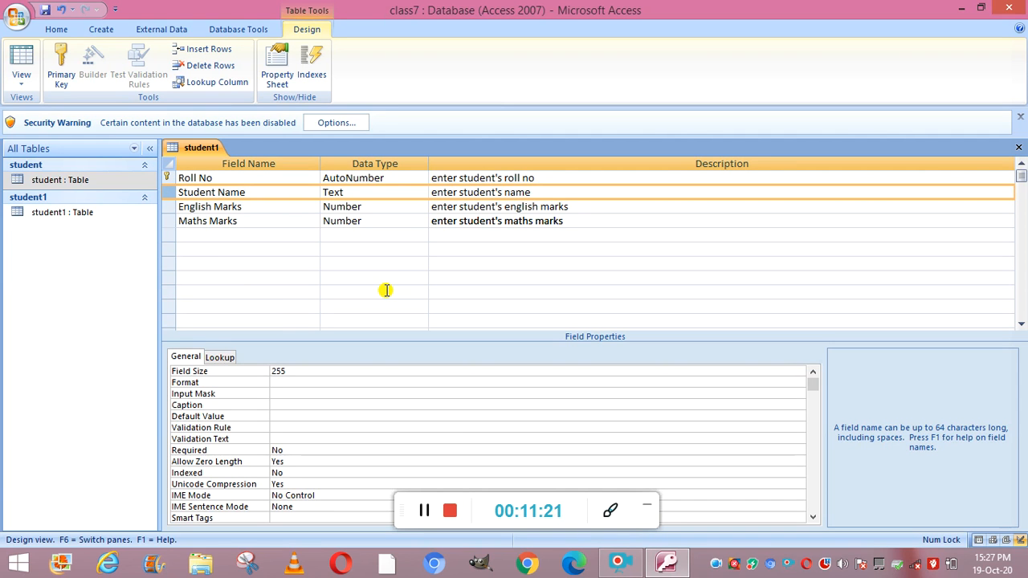
Close the student1 table design with its changes saved, and open student1 for entering records
left_click(424, 512)
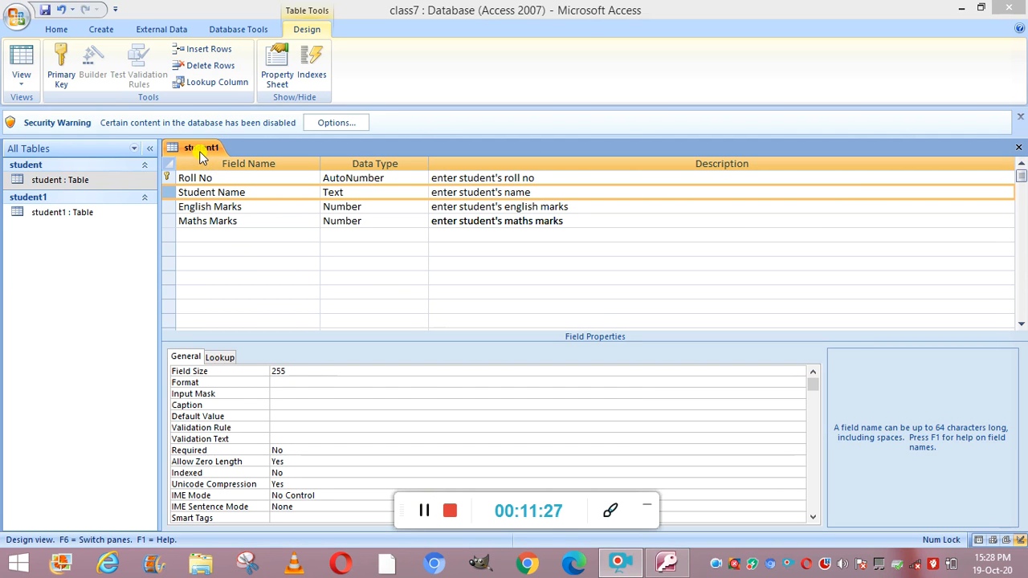
left_click(1018, 147)
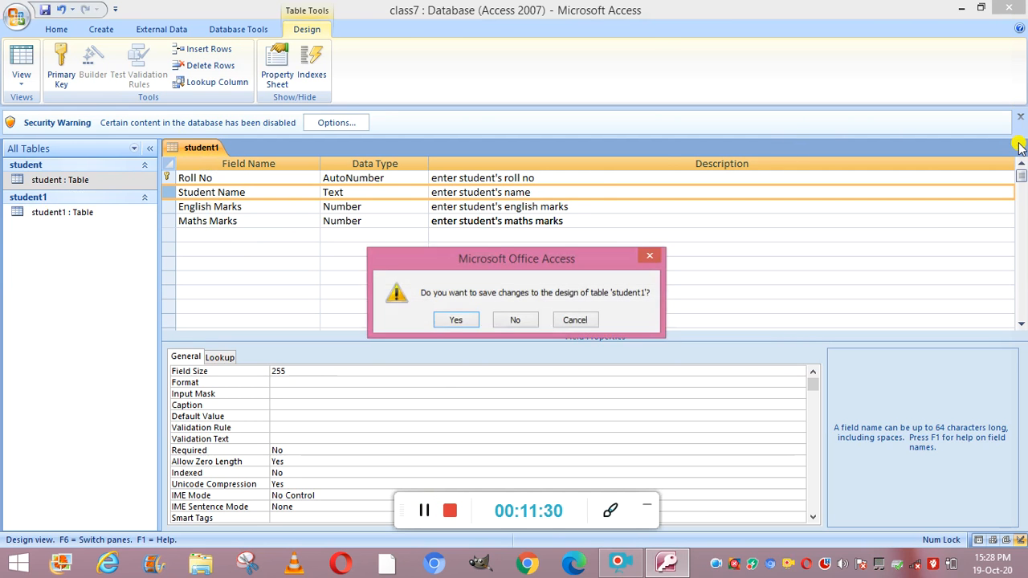
left_click(457, 319)
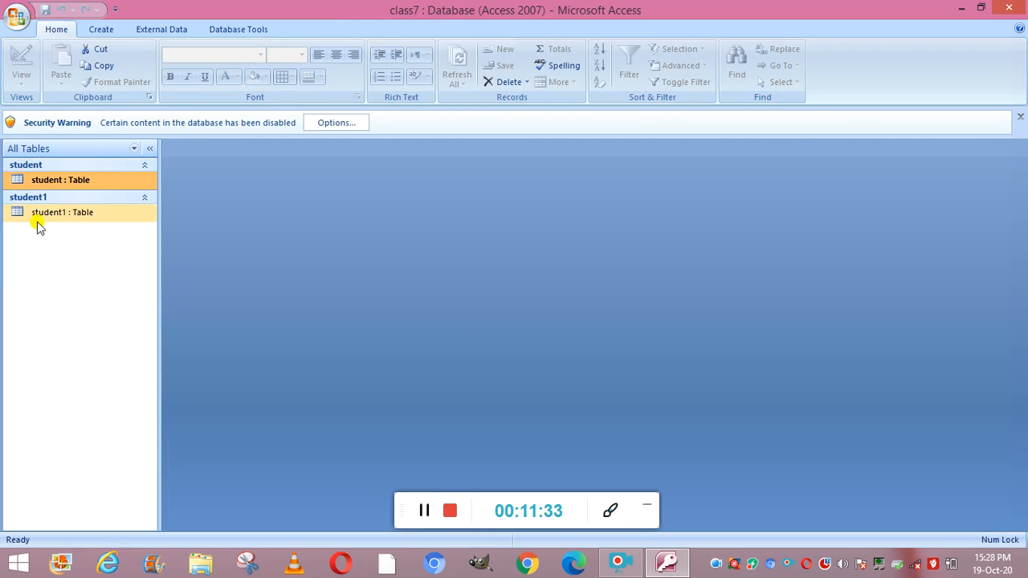
left_click(67, 216)
double_click(67, 217)
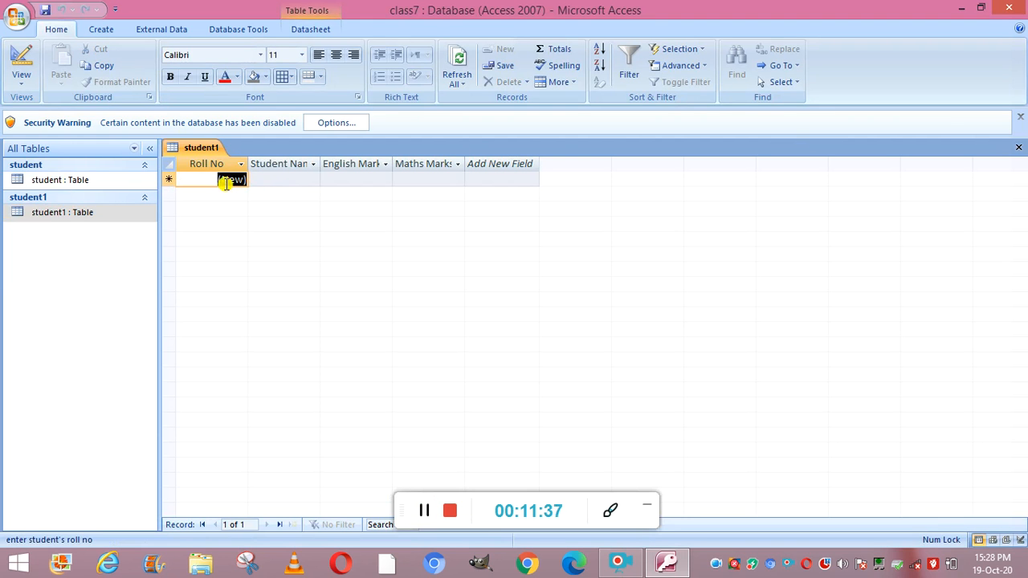
Enter the first student1 record with the student's name, English Marks 45 and Maths Marks 50
left_click(261, 184)
type("manish")
key("Tab")
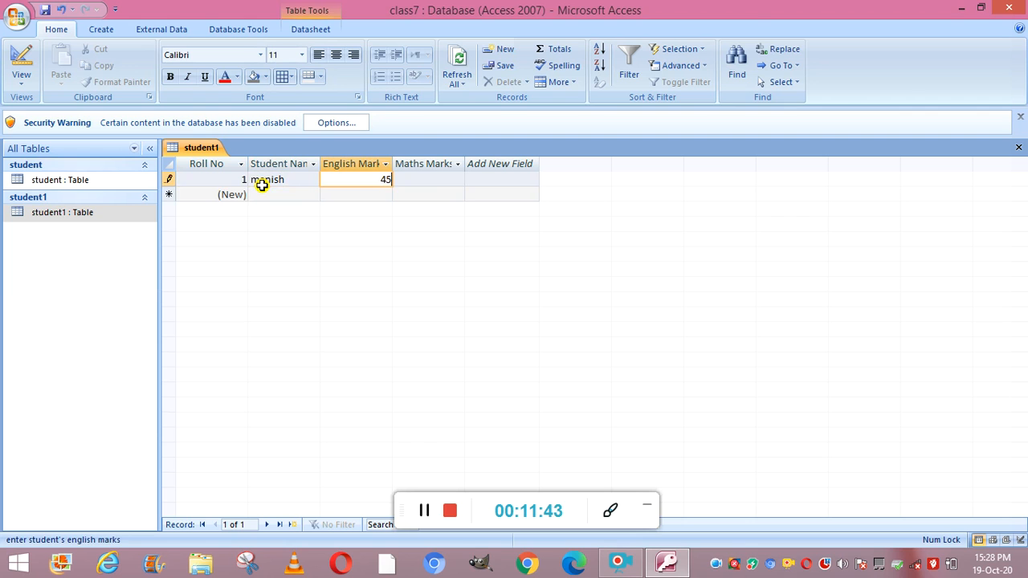
left_click(428, 183)
type("50")
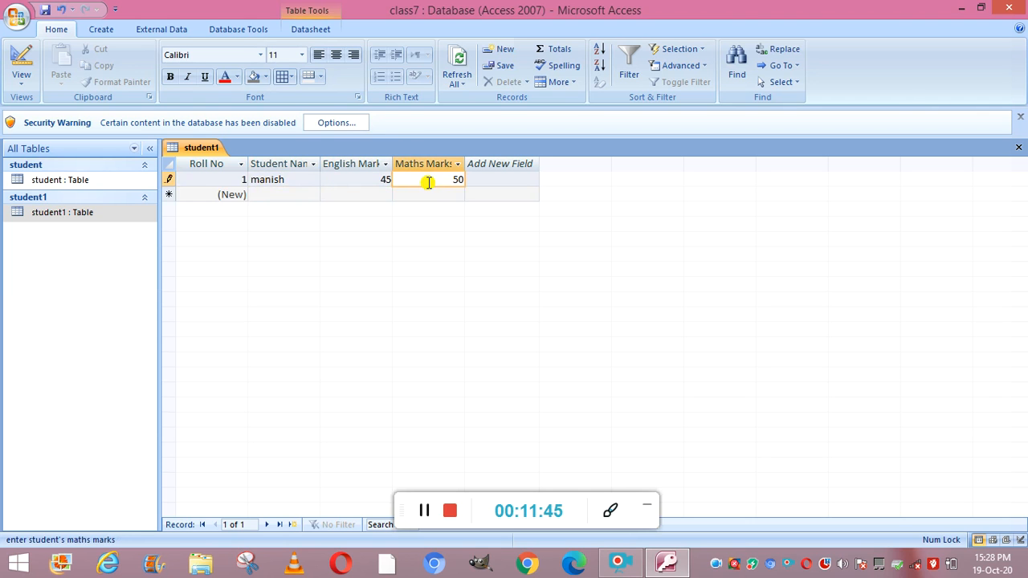
Enter a second record with the student's name, English Marks 60 and Maths Marks 70, and close the student1 table
left_click(303, 192)
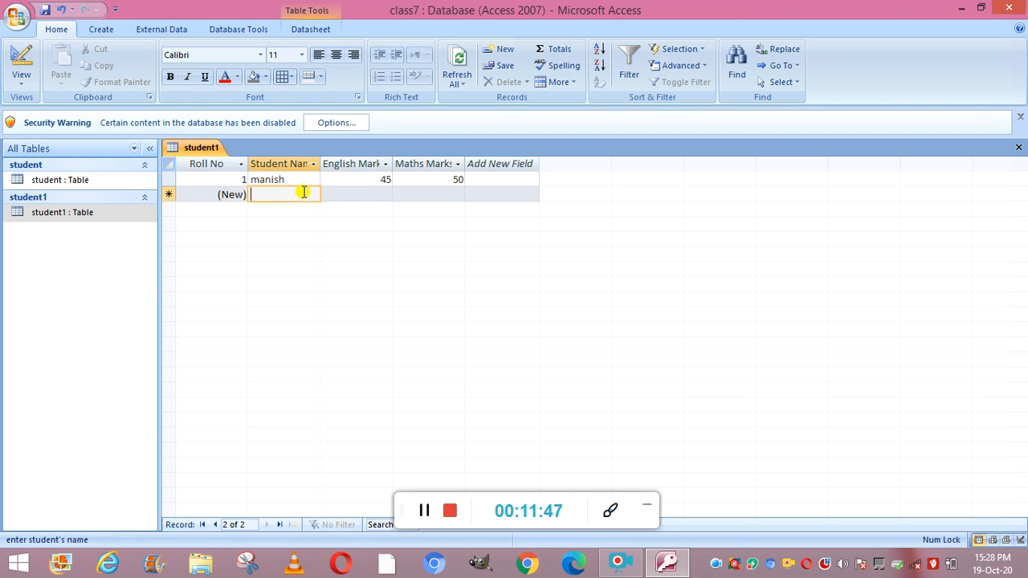
type("arunim")
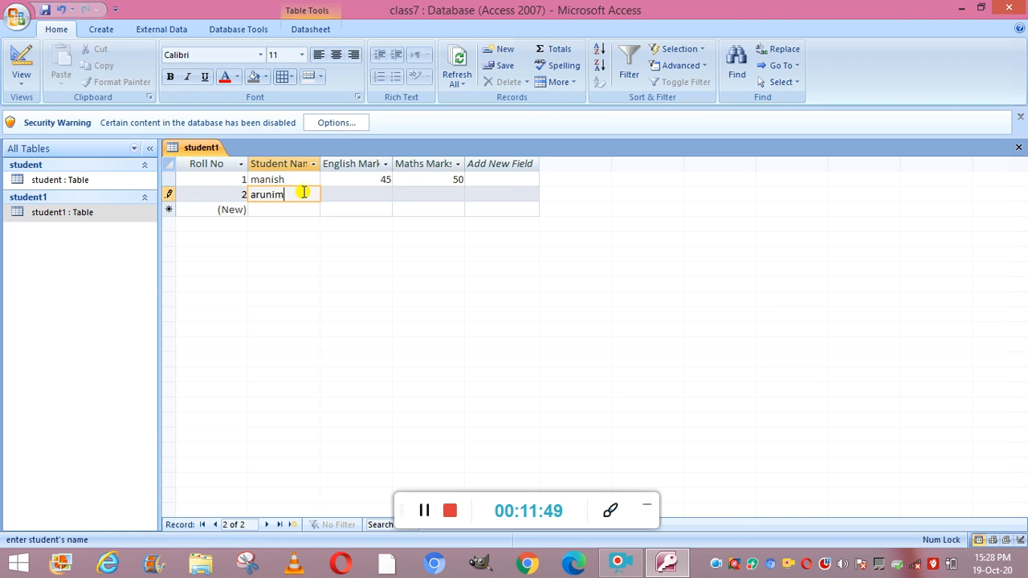
type("a")
left_click(340, 192)
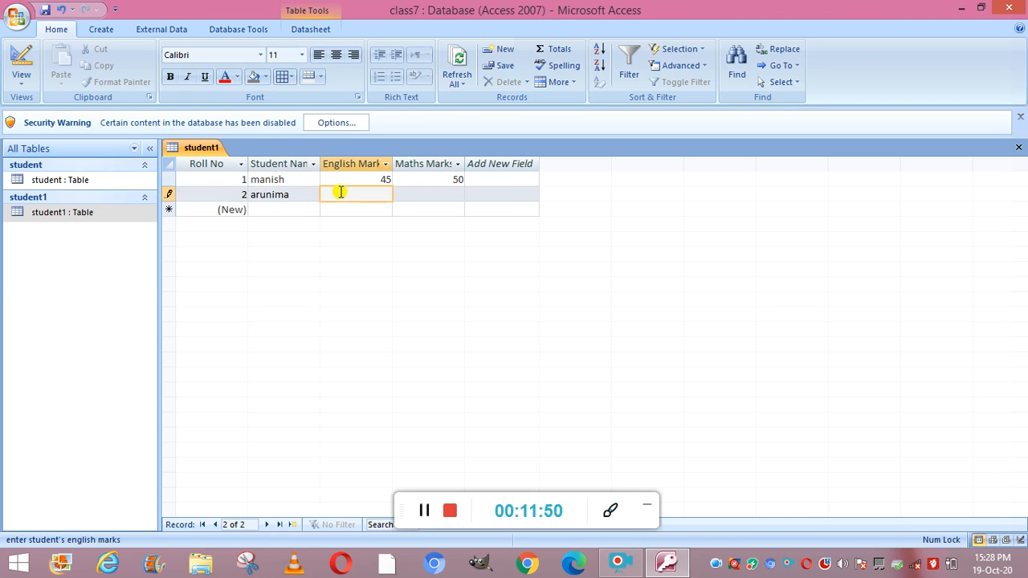
left_click(415, 192)
type("70")
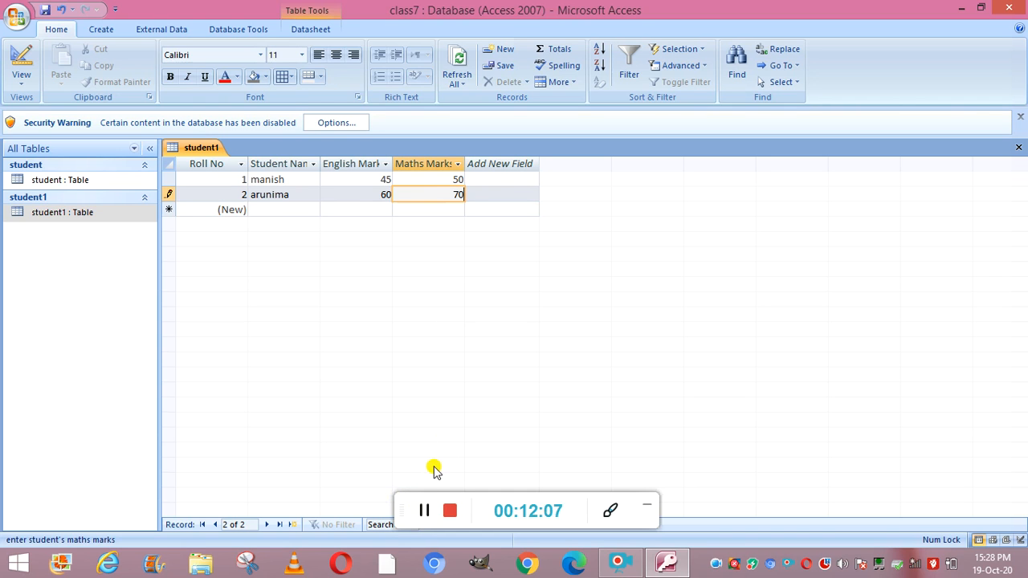
left_click(424, 512)
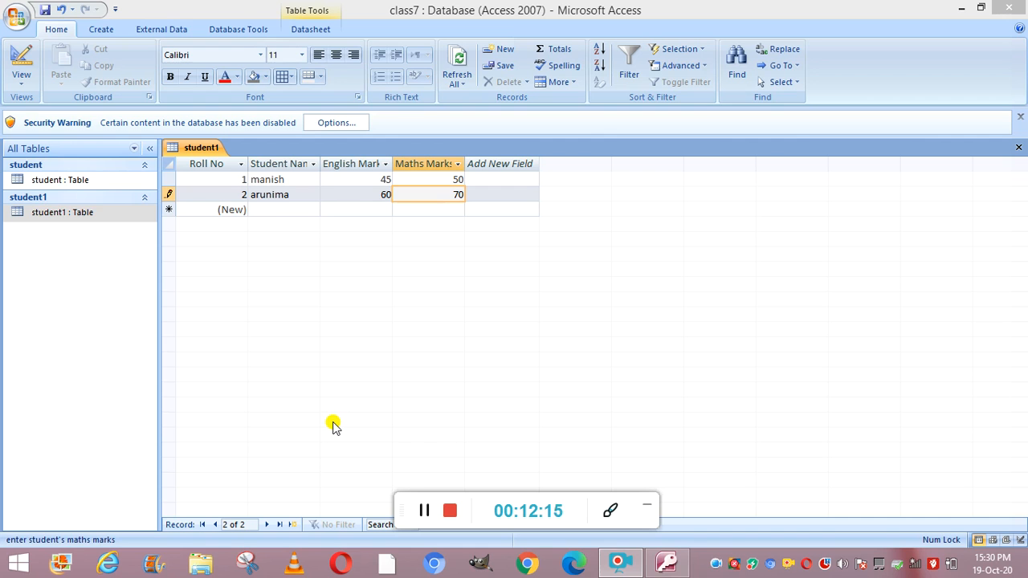
left_click(1018, 148)
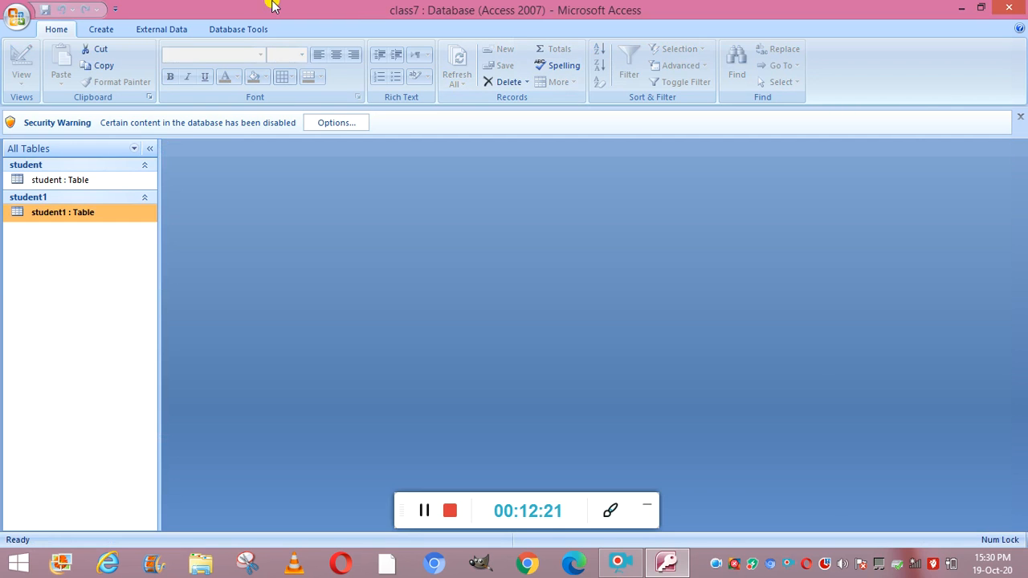
Open the database relationships layout and add both the student and student1 tables to it
left_click(423, 512)
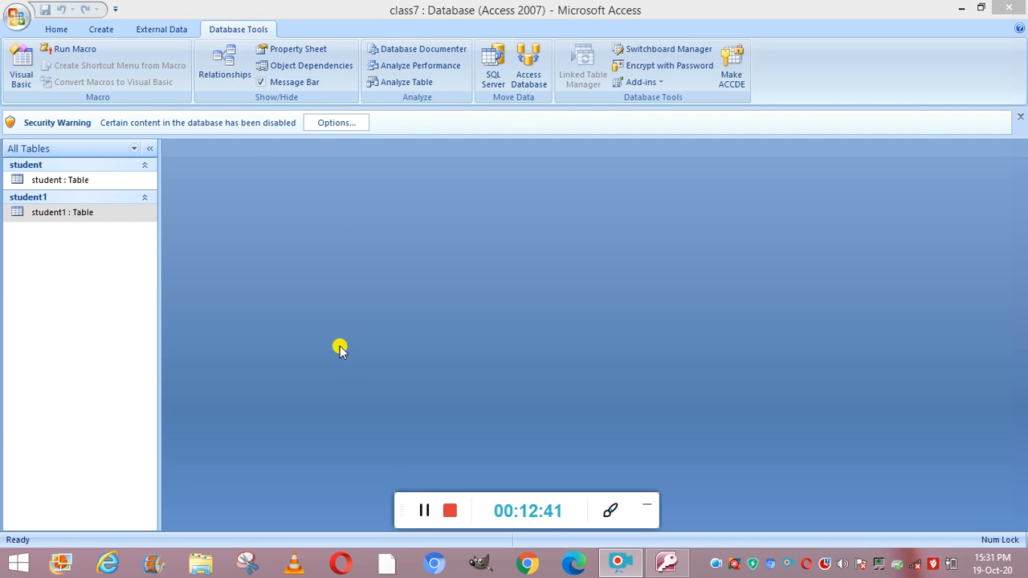
left_click(222, 75)
left_click(222, 75)
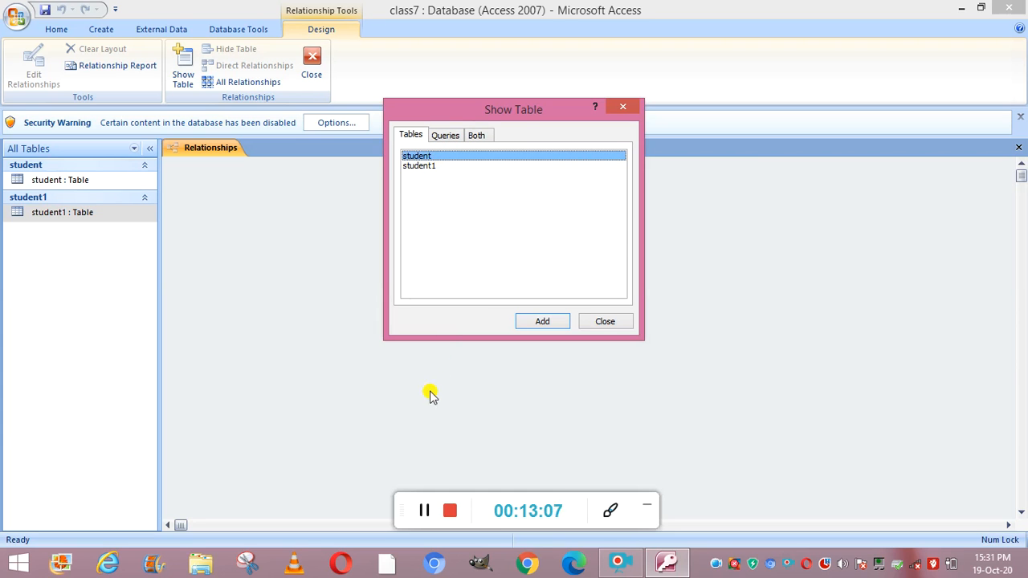
left_click(439, 169, "shift")
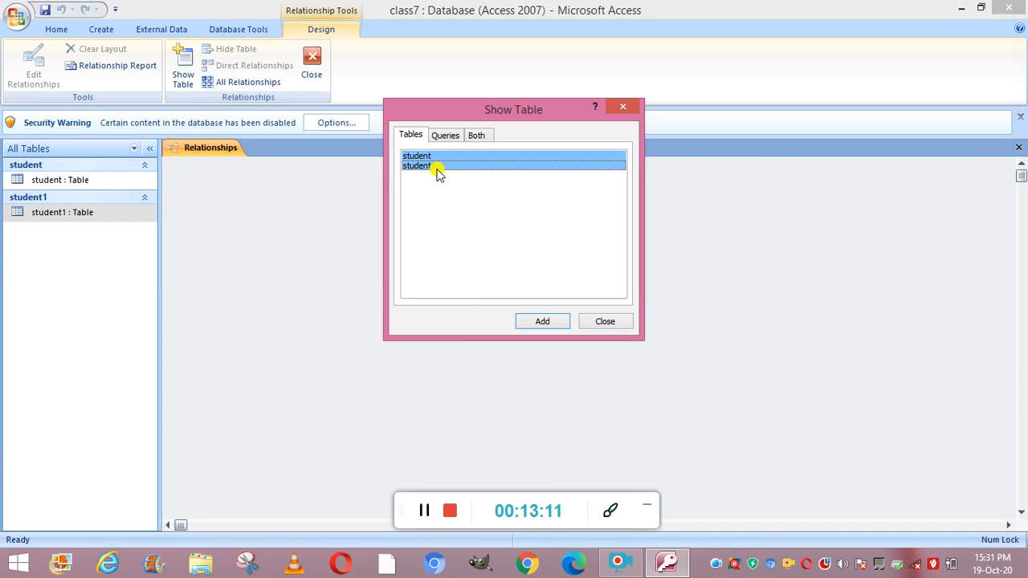
left_click(537, 321)
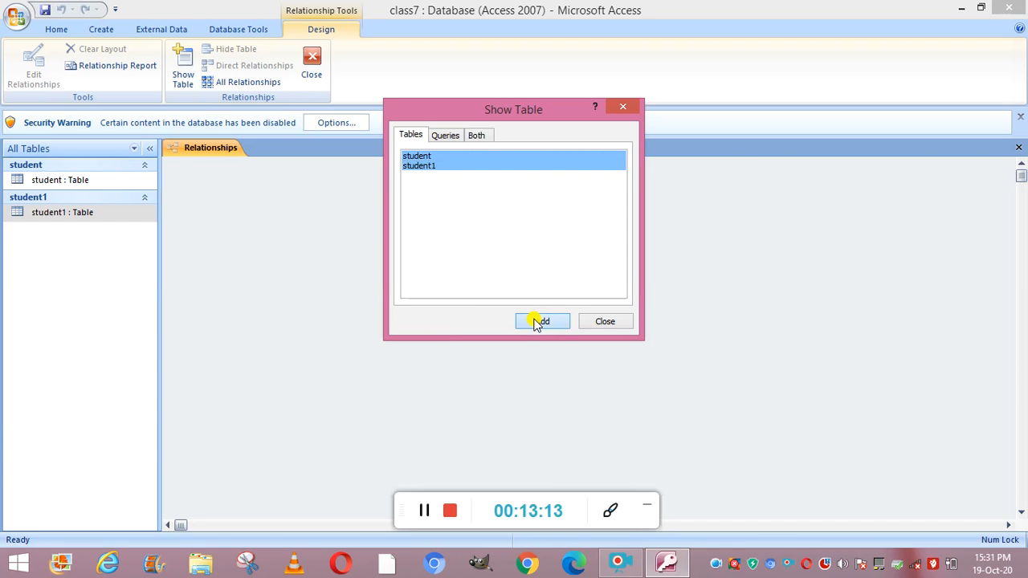
left_click(598, 322)
key("super+c")
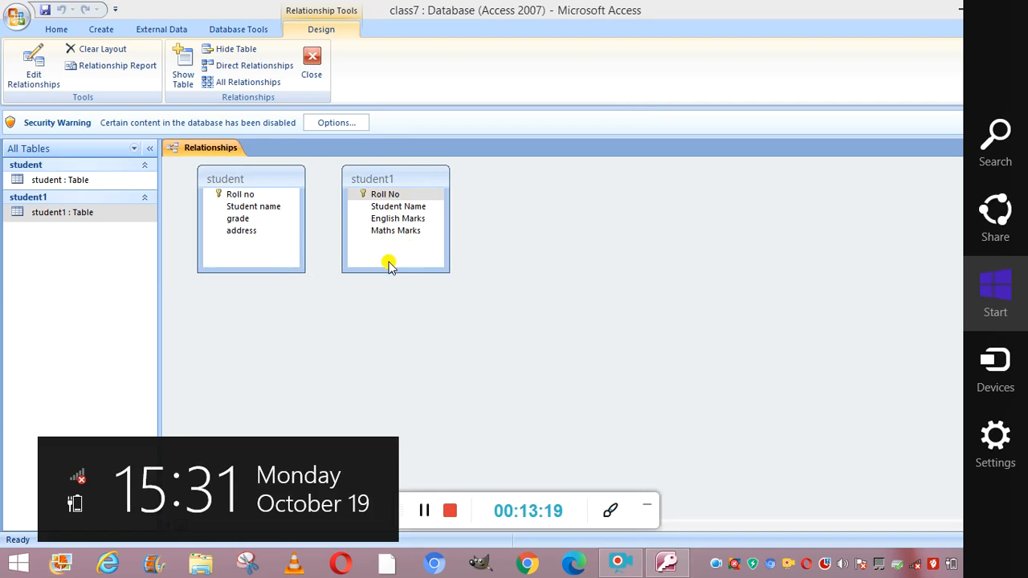
left_click(425, 374)
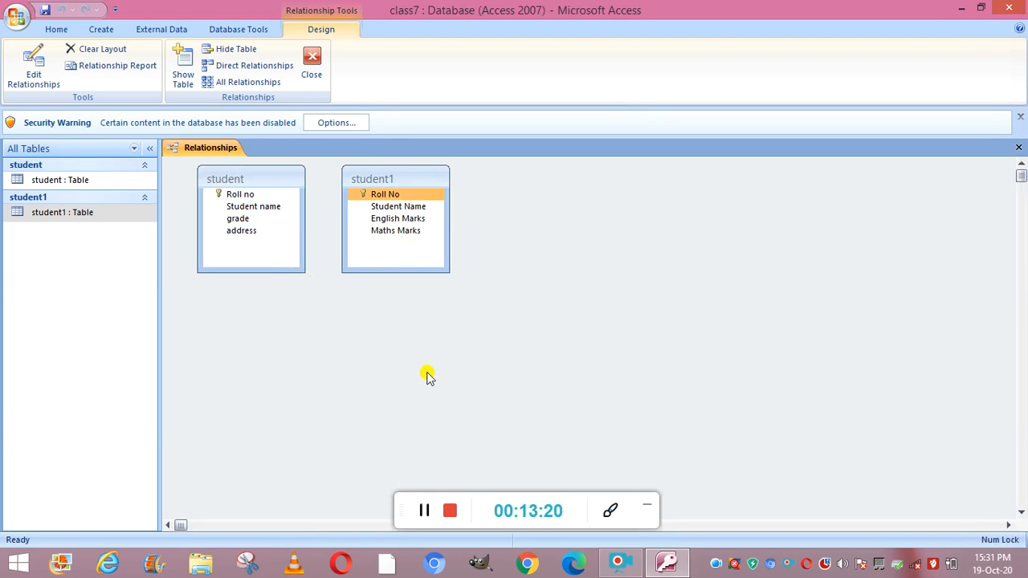
Create a relationship from Roll no in the student table to Roll No in student1, without enforcing referential integrity
left_click(426, 514)
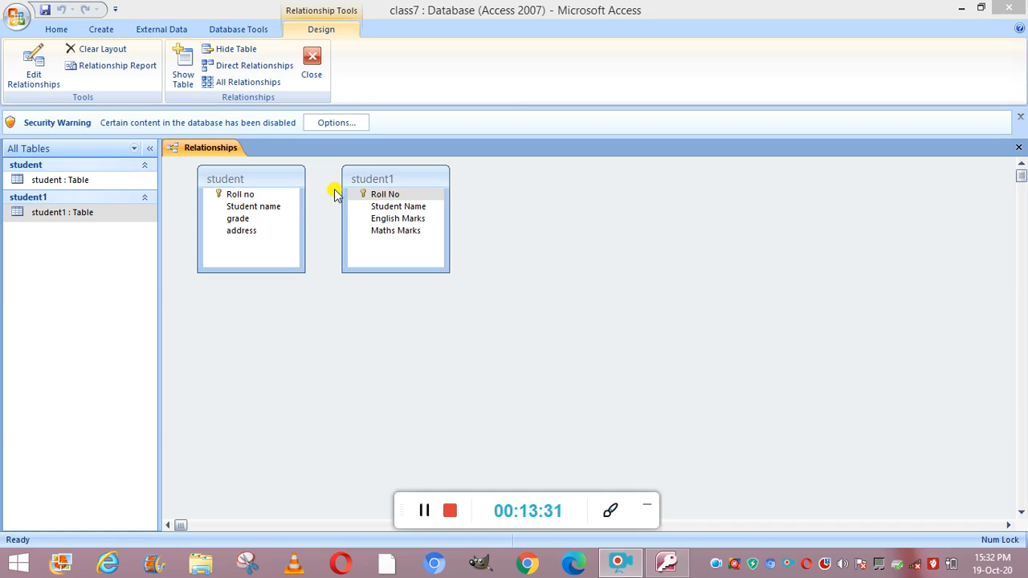
left_click(296, 197)
left_click_drag(294, 200, 351, 201)
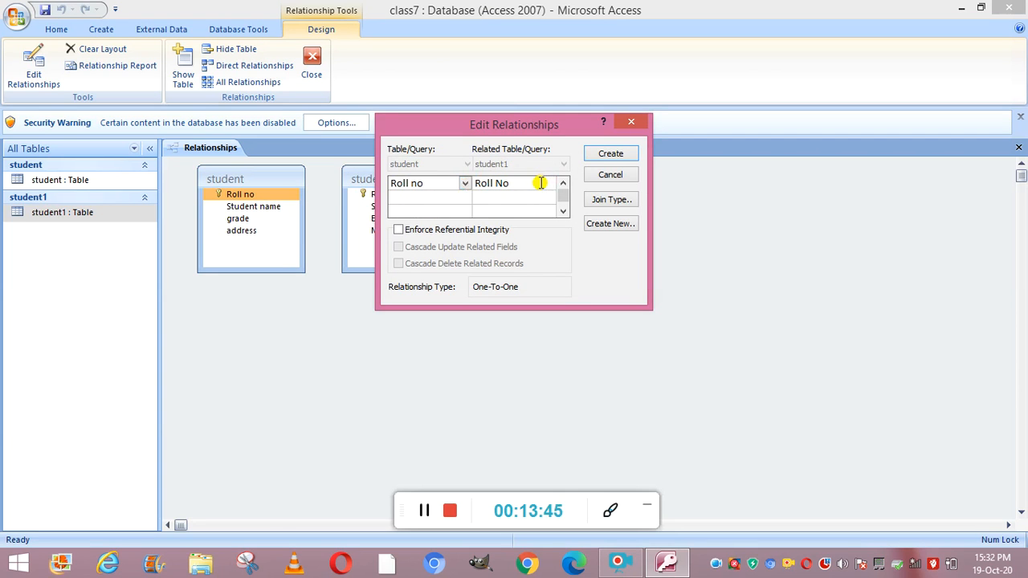
left_click(603, 155)
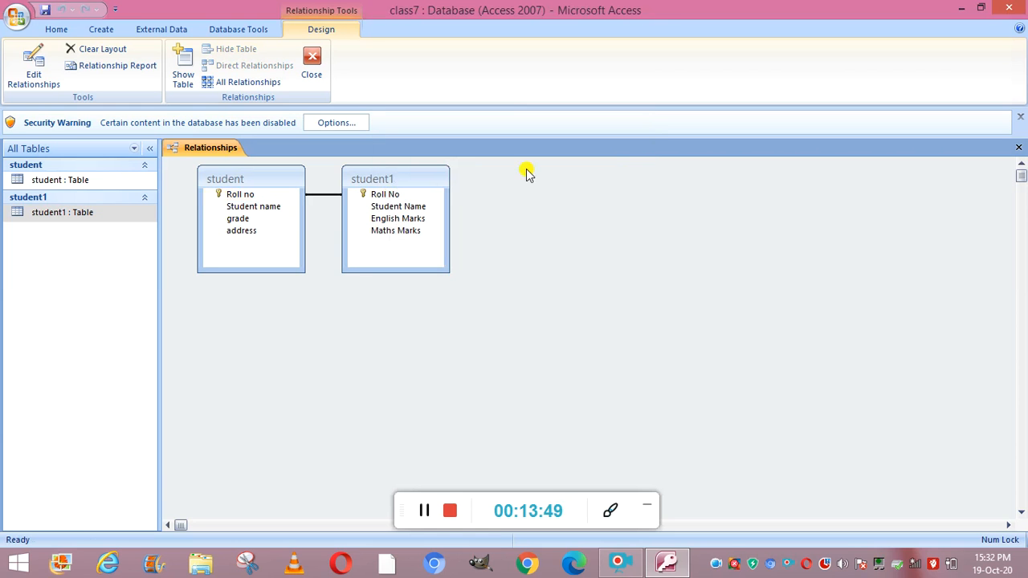